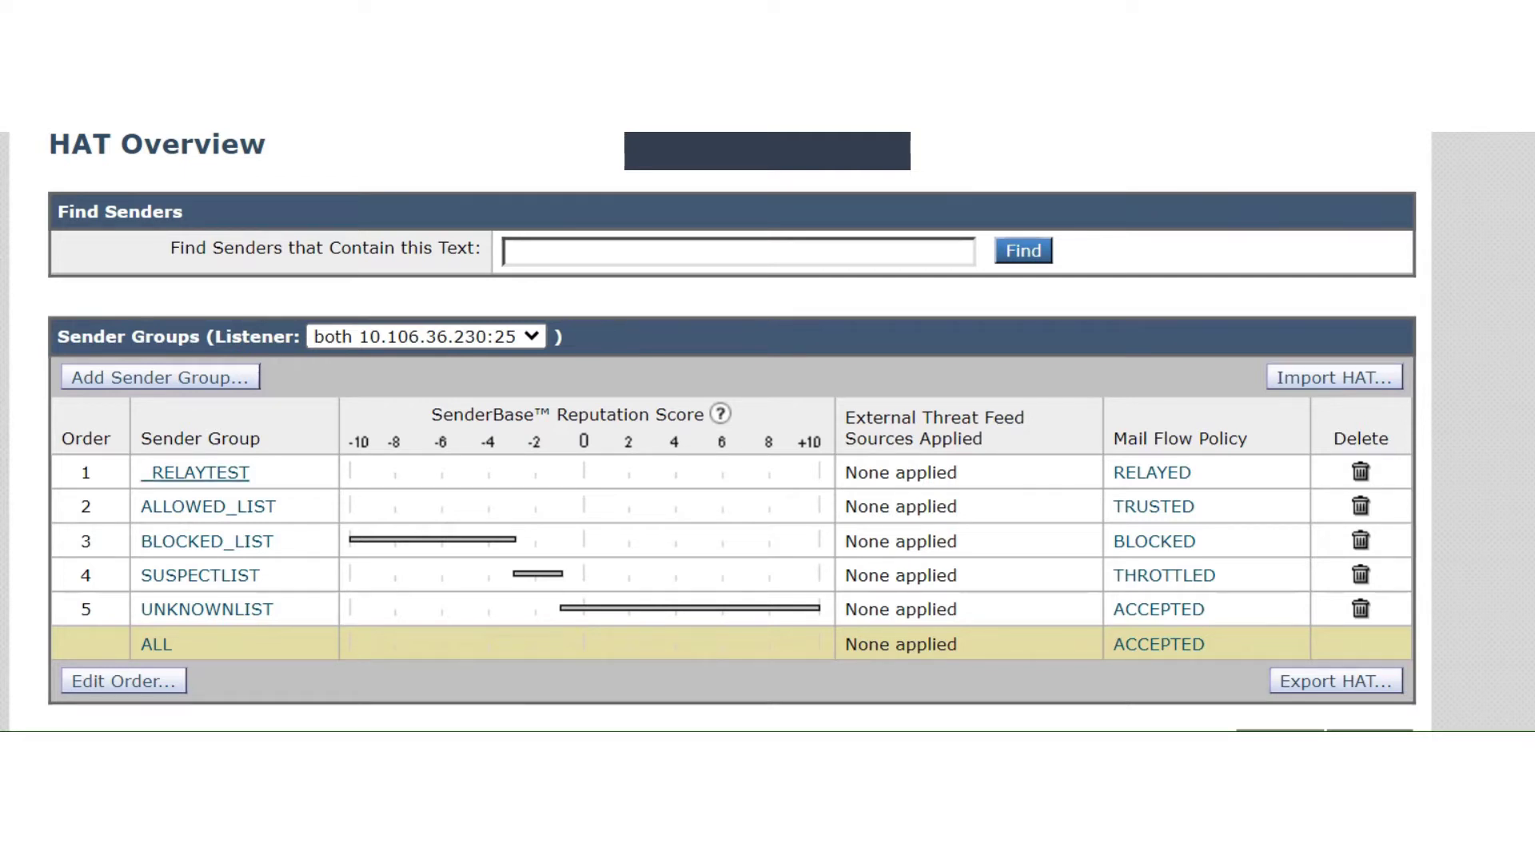
Step: Open the _RELAYTEST sender group from the HAT Overview and examine the hostname and IP entries in its sender list
left_click(199, 473)
mouse_move(224, 143)
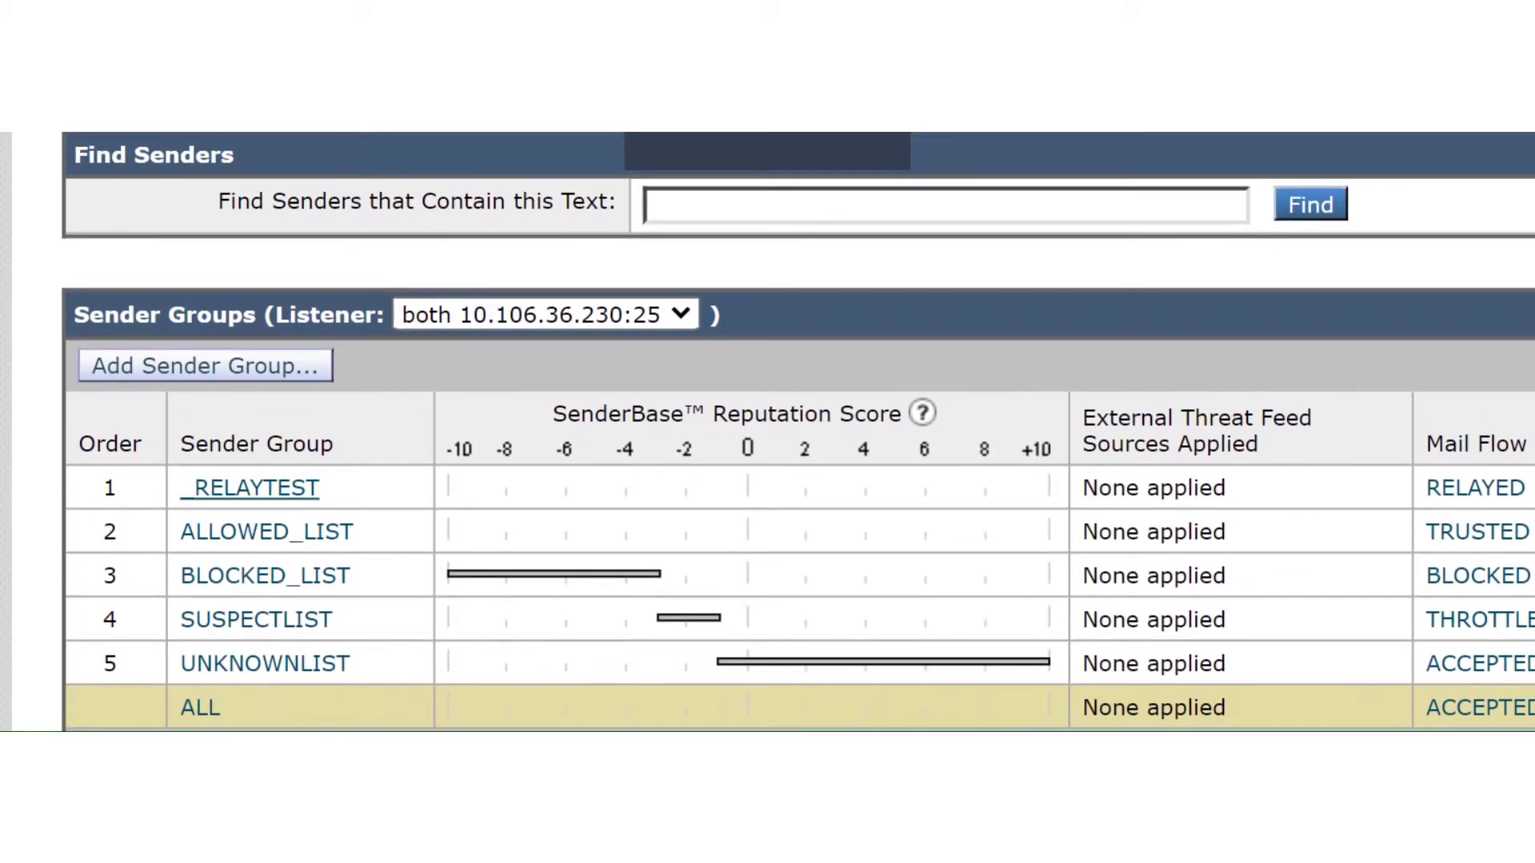
left_click(250, 488)
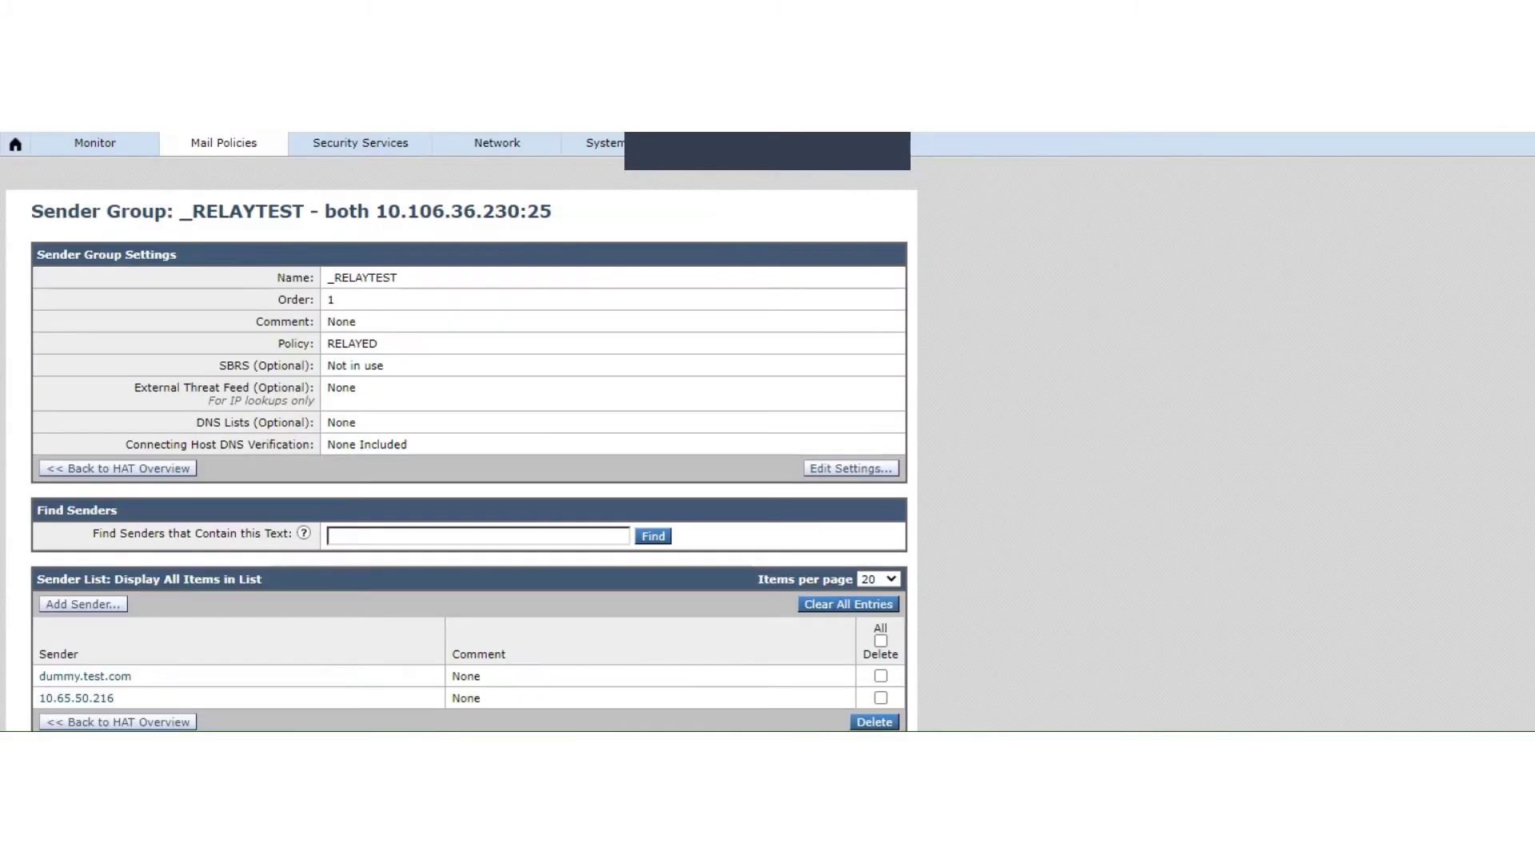
scroll(293, 550, "up", 5)
scroll(294, 550, "down", 6)
scroll(294, 550, "left", 5)
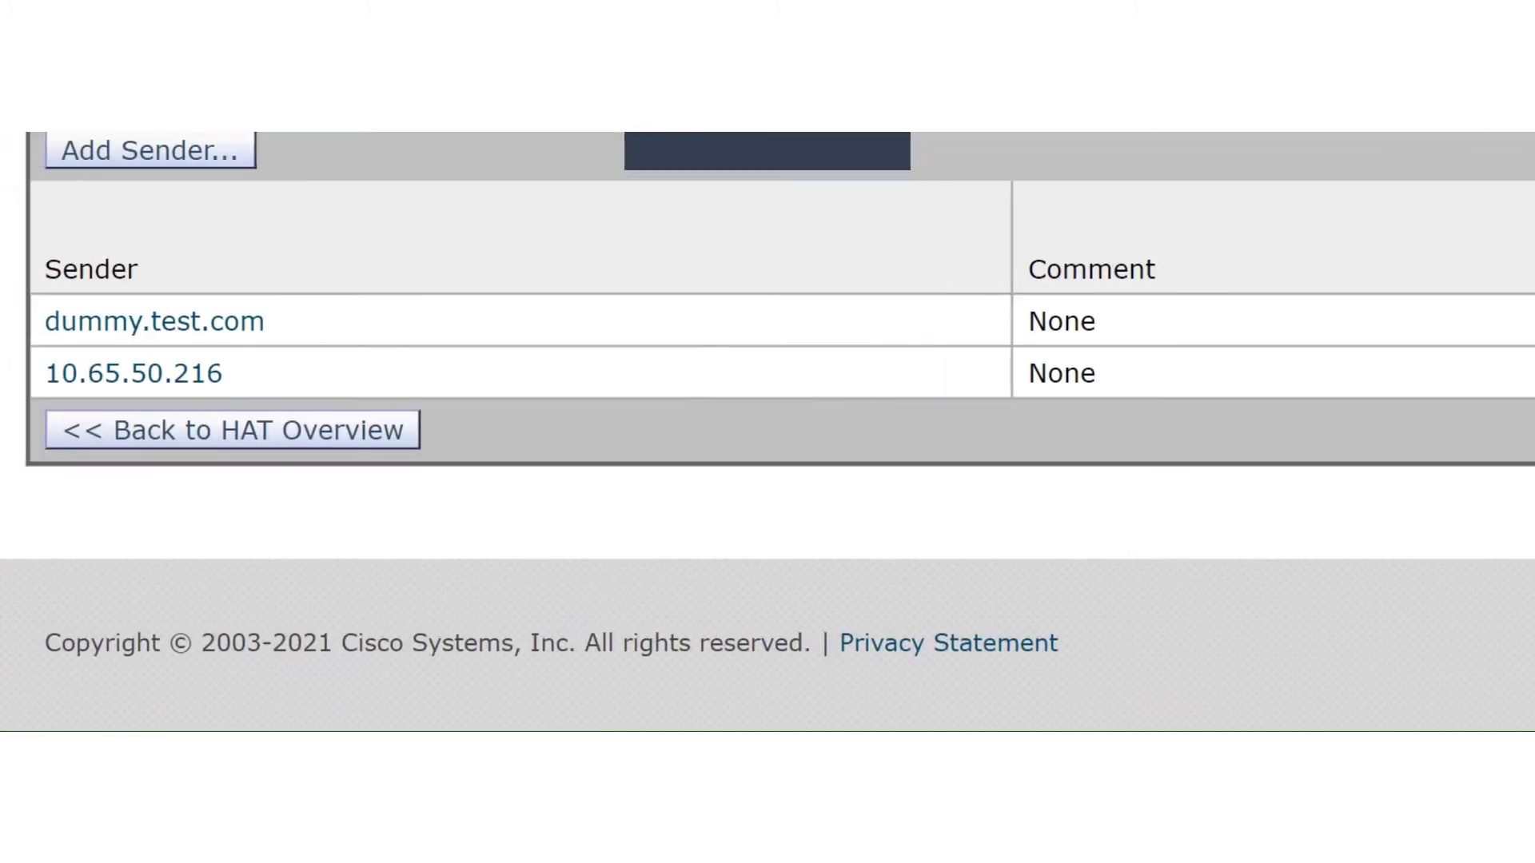
scroll(202, 448, "up", 2)
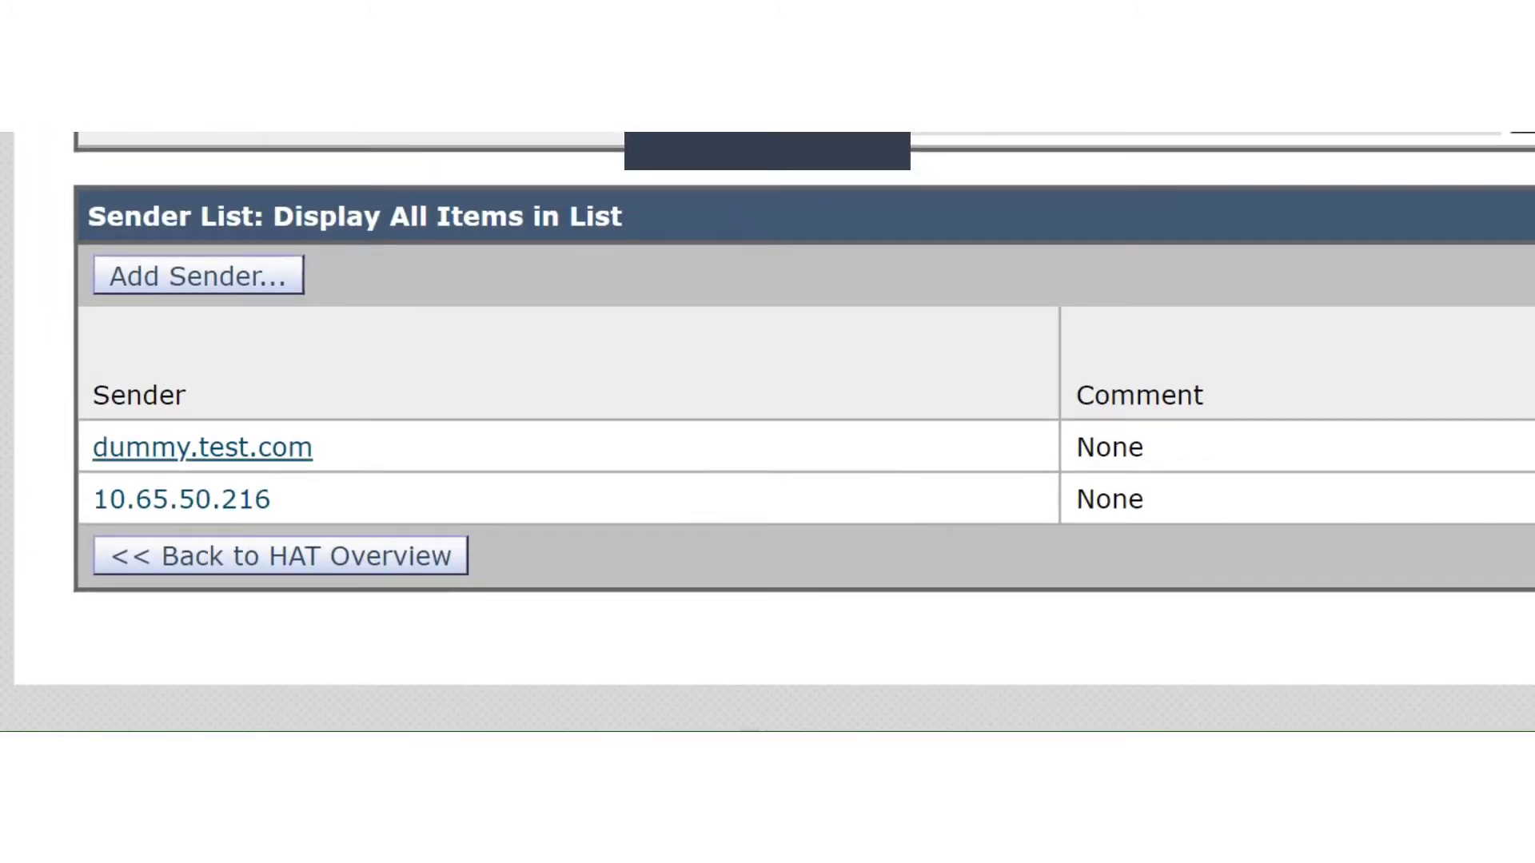
left_click_drag(315, 448, 91, 448)
left_click_drag(280, 500, 92, 500)
left_click_drag(315, 448, 91, 448)
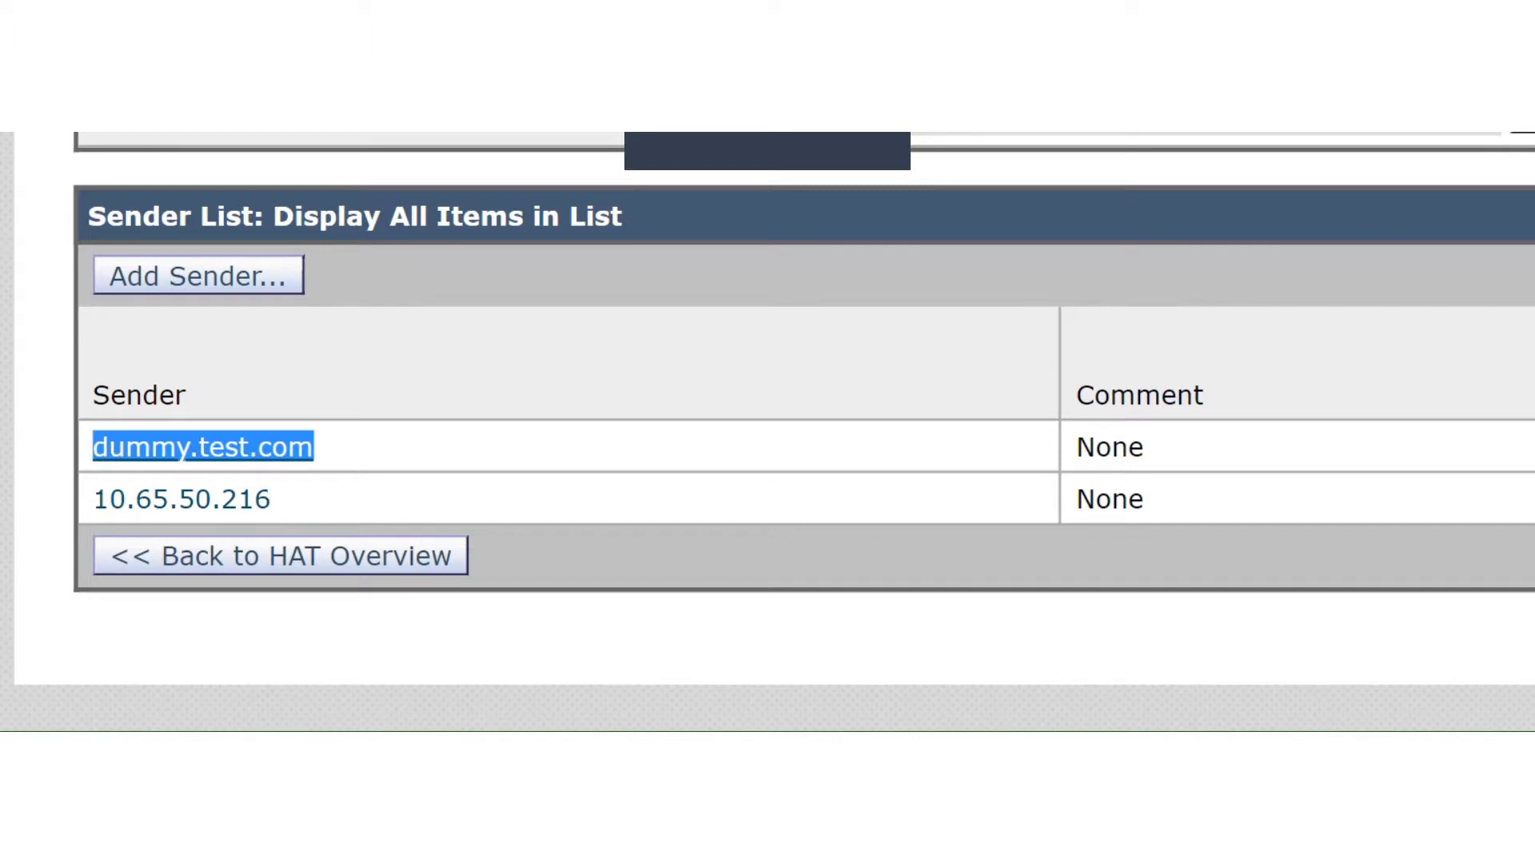
left_click(336, 496)
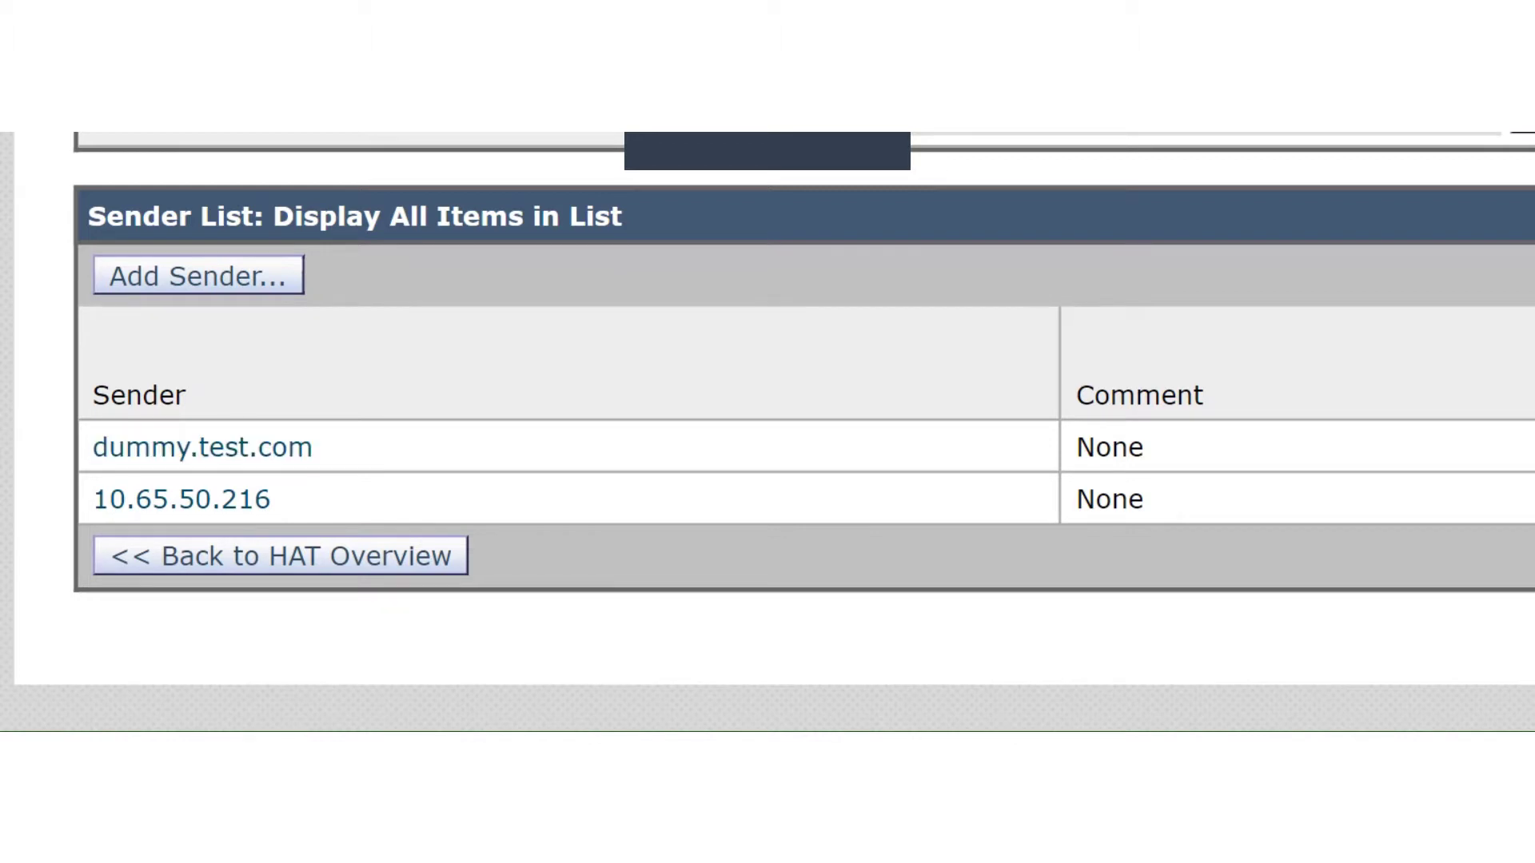
left_click_drag(316, 448, 91, 448)
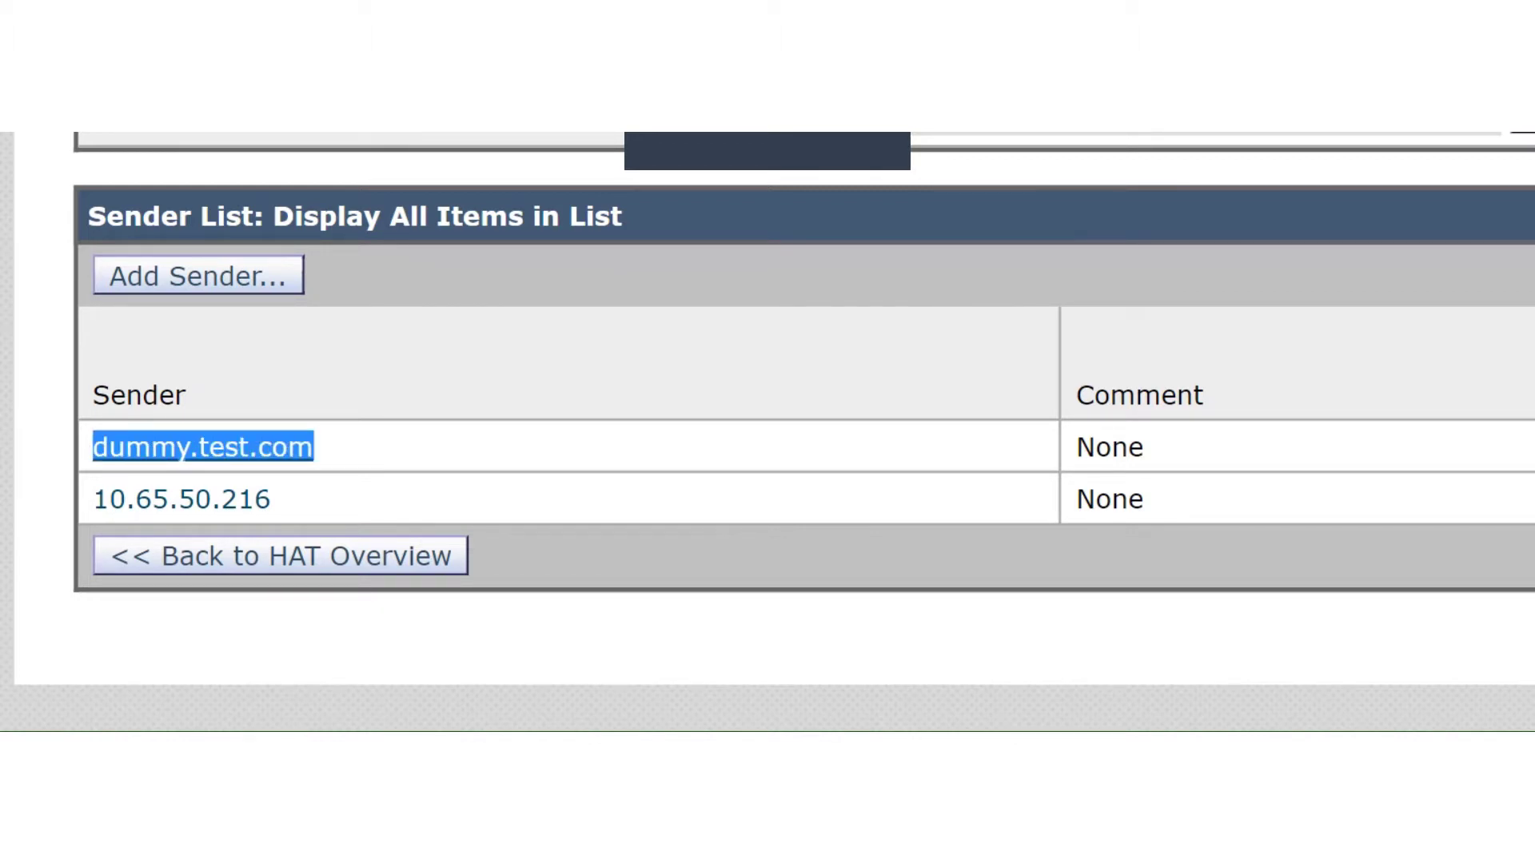
scroll(768, 415, "up", 1)
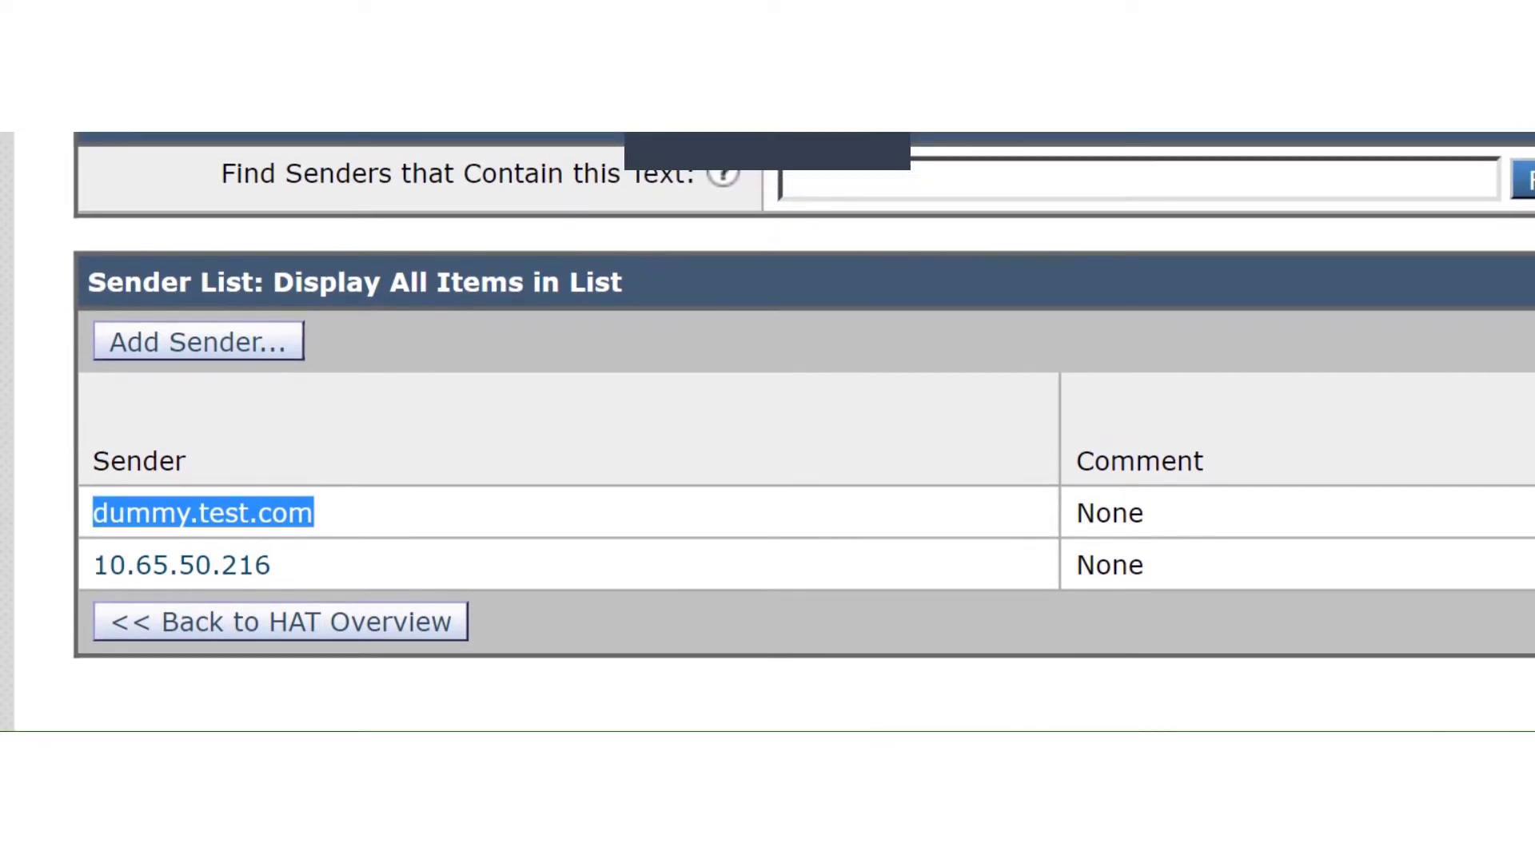
Step: Open the form for adding a sender to _RELAYTEST and review the help on allowed sender formats, highlighting the hostname formats
left_click(198, 342)
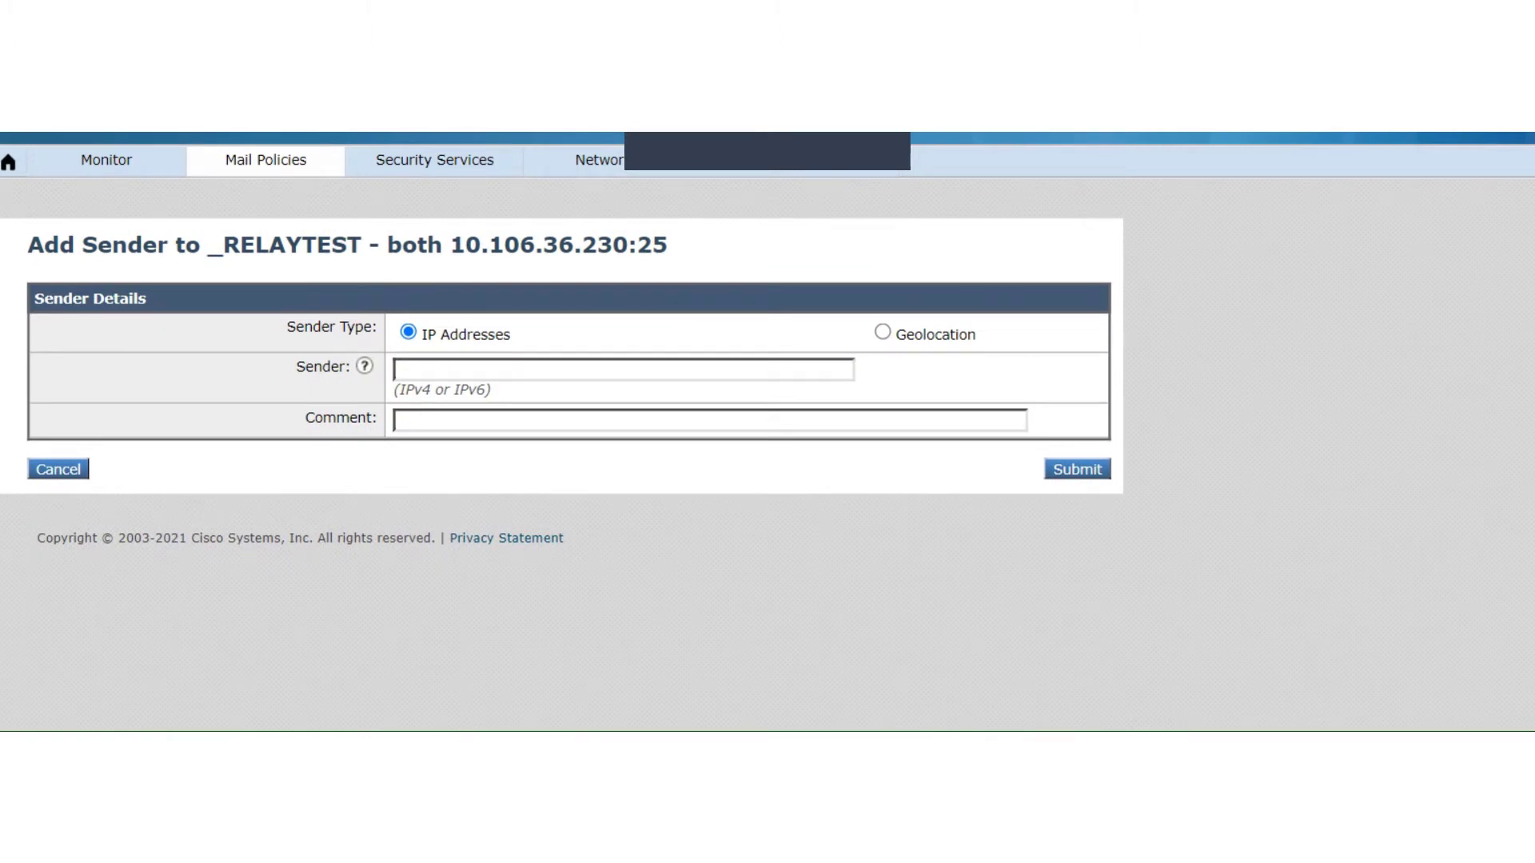
left_click(365, 366)
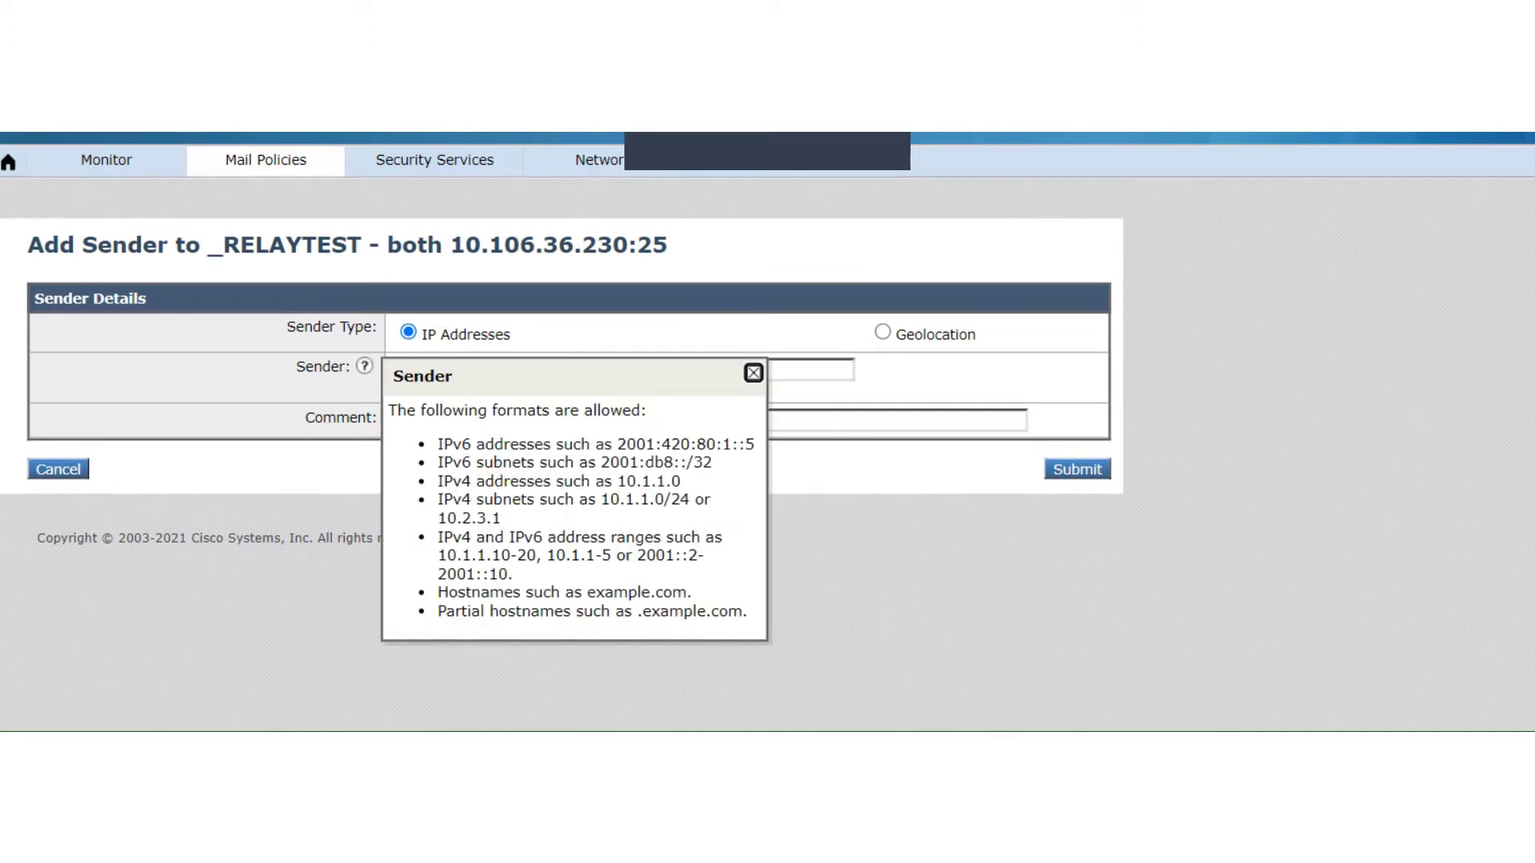
left_click_drag(389, 411, 662, 611)
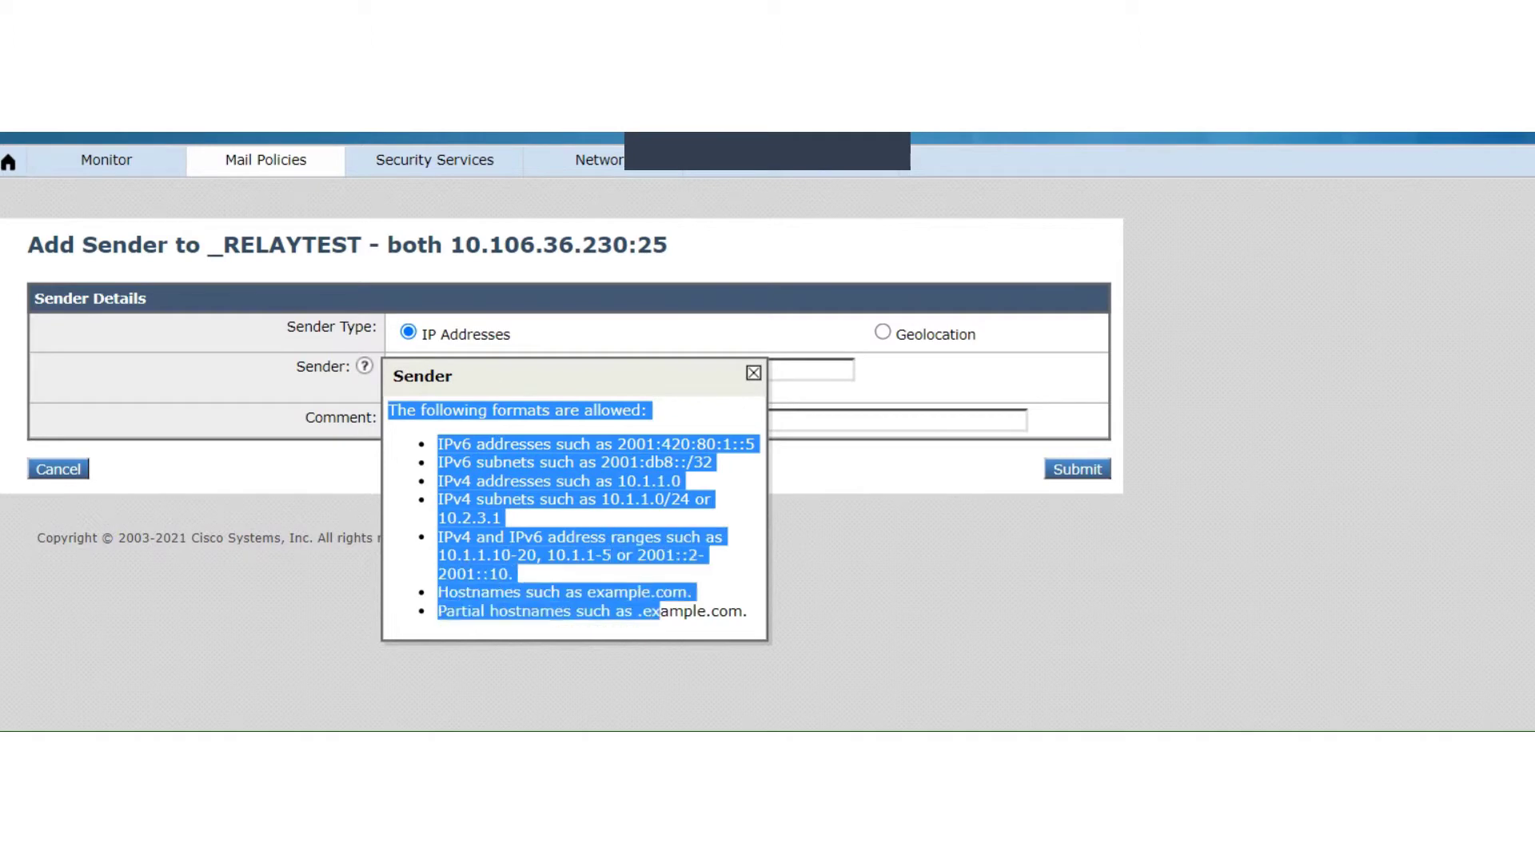
left_click(661, 612)
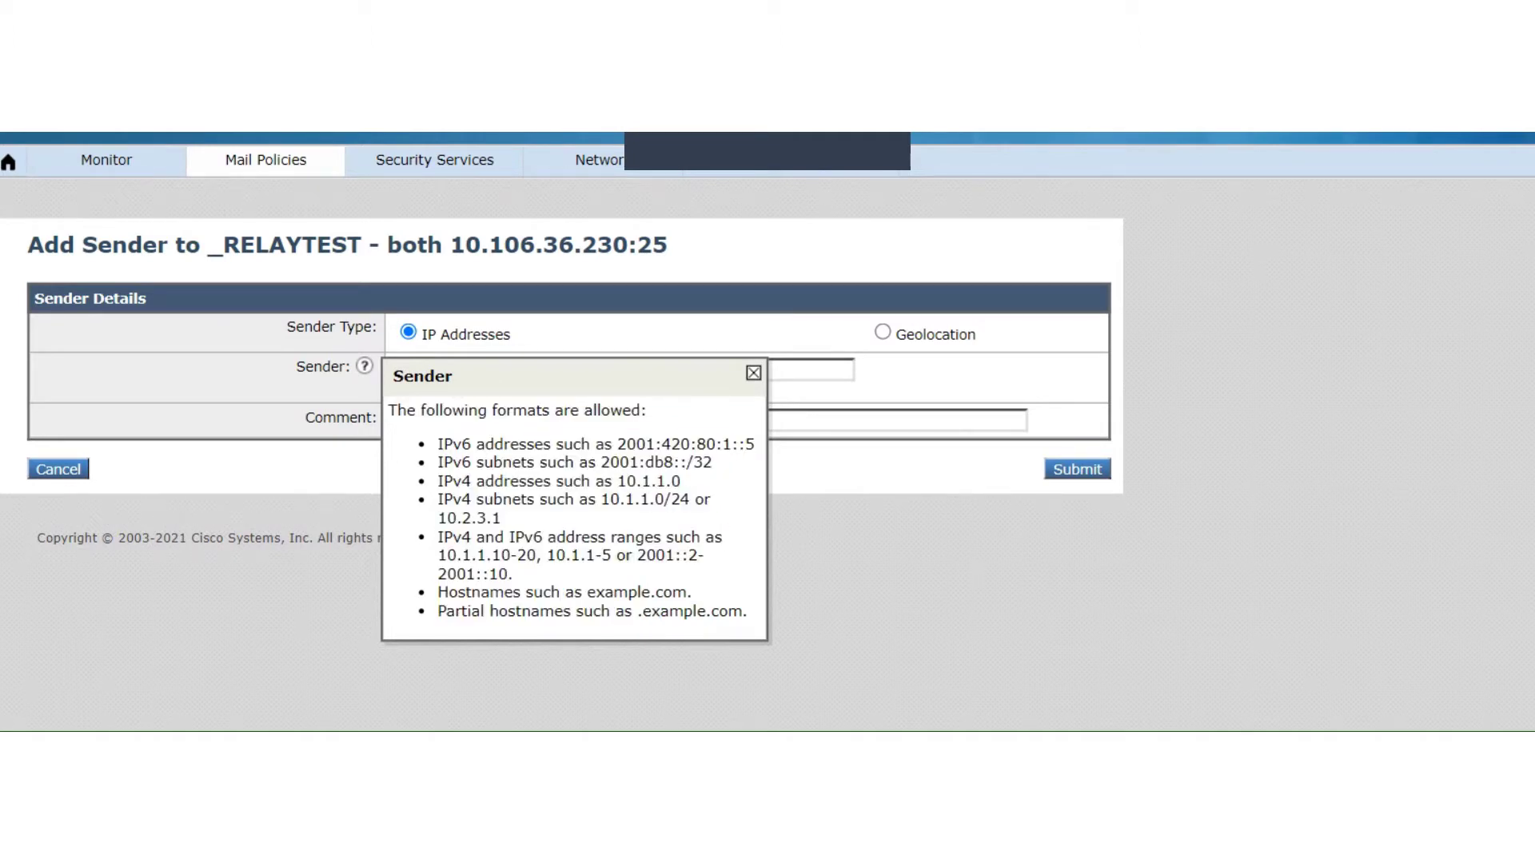
left_click_drag(748, 611, 437, 592)
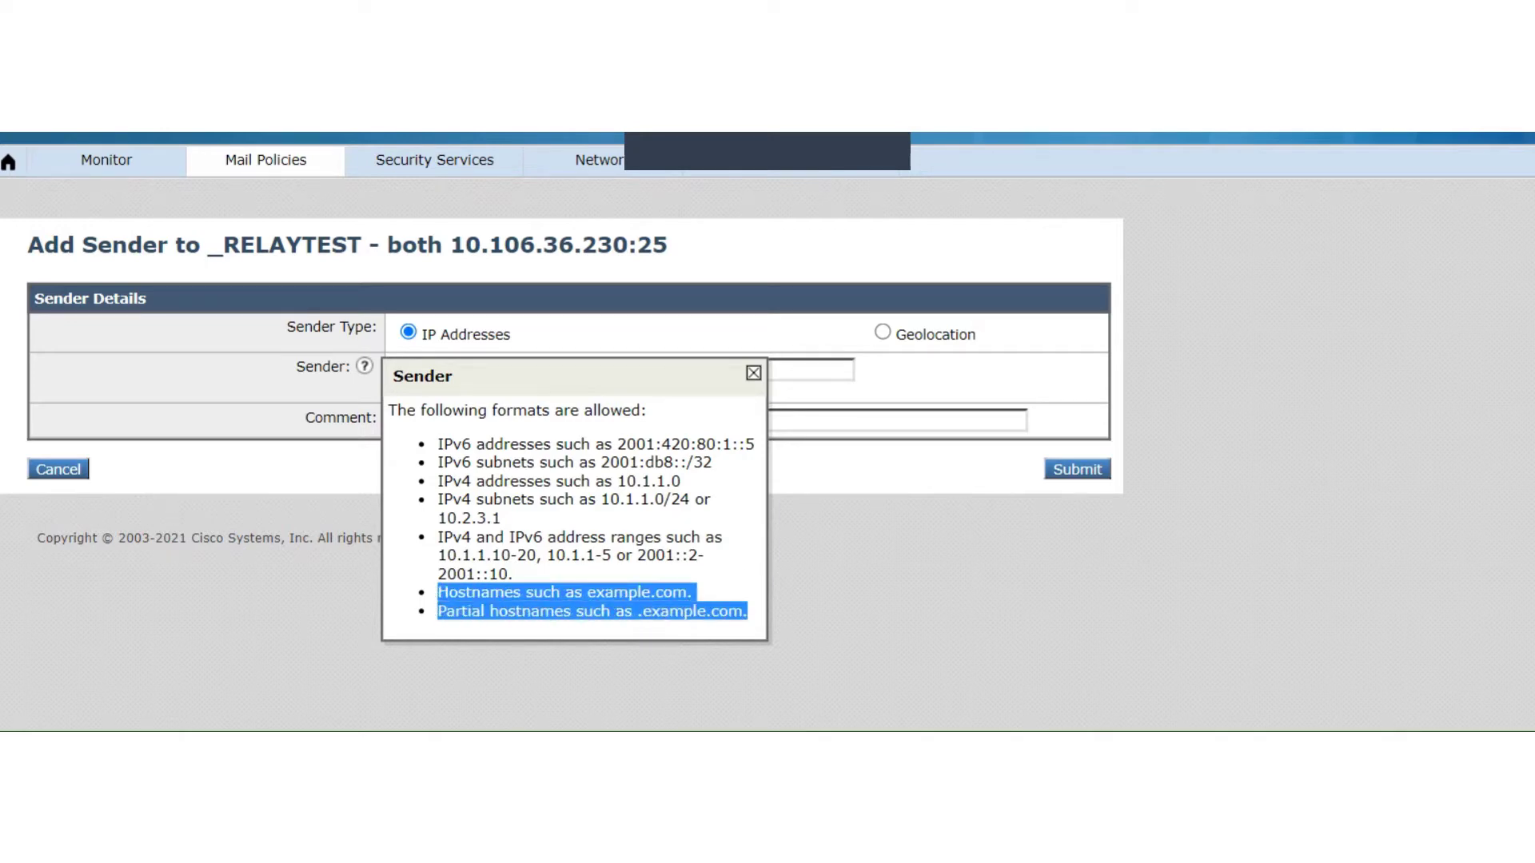
left_click(437, 592)
left_click_drag(748, 611, 482, 574)
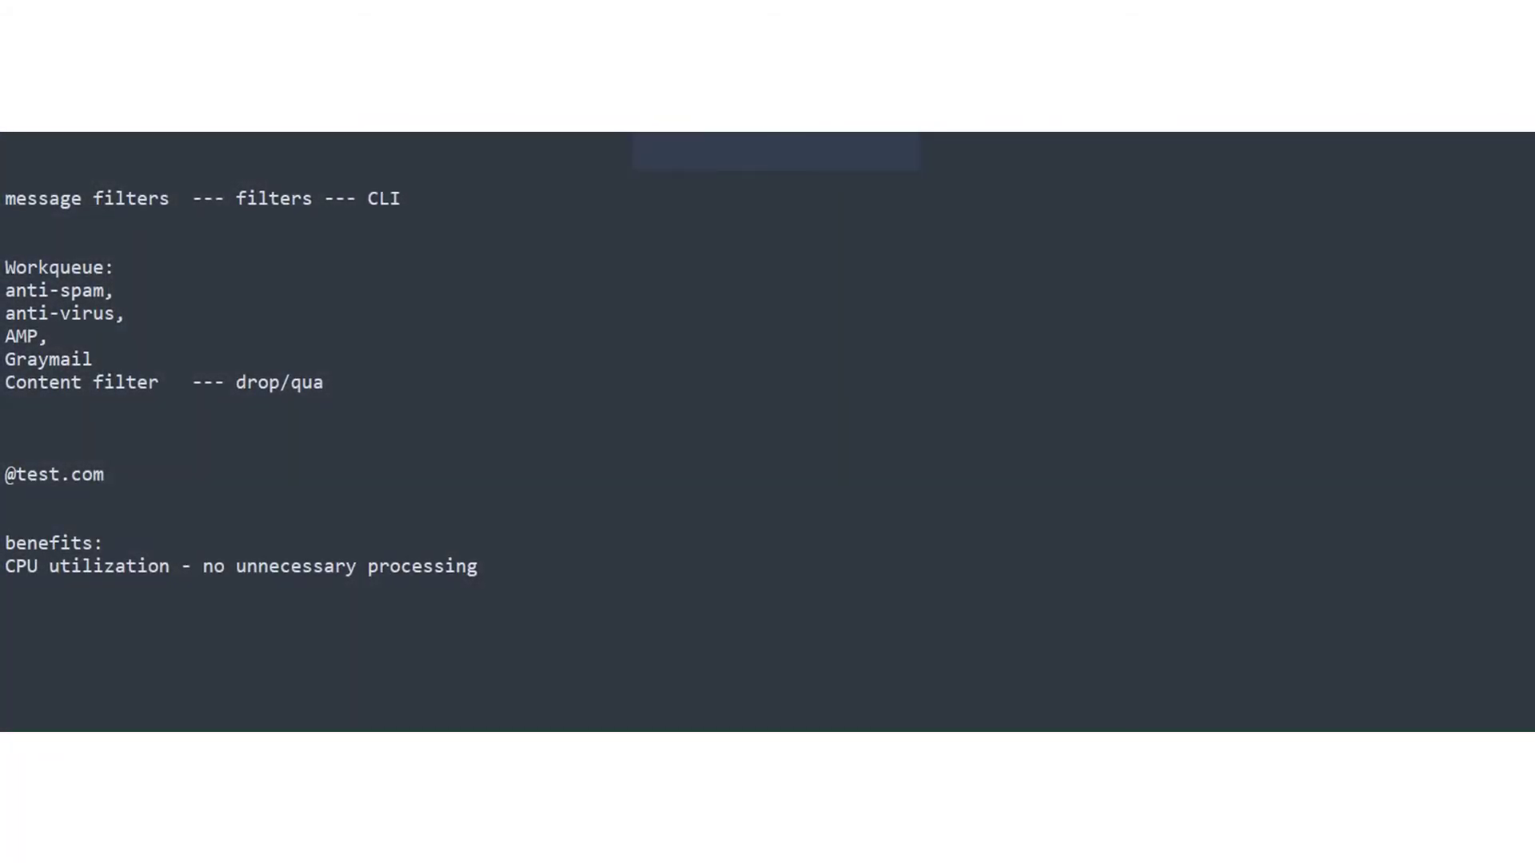
Step: Switch to the text editor notes and highlight the message filters line and the Workqueue scanning engines from anti-spam to Graymail
left_click_drag(169, 198, 5, 198)
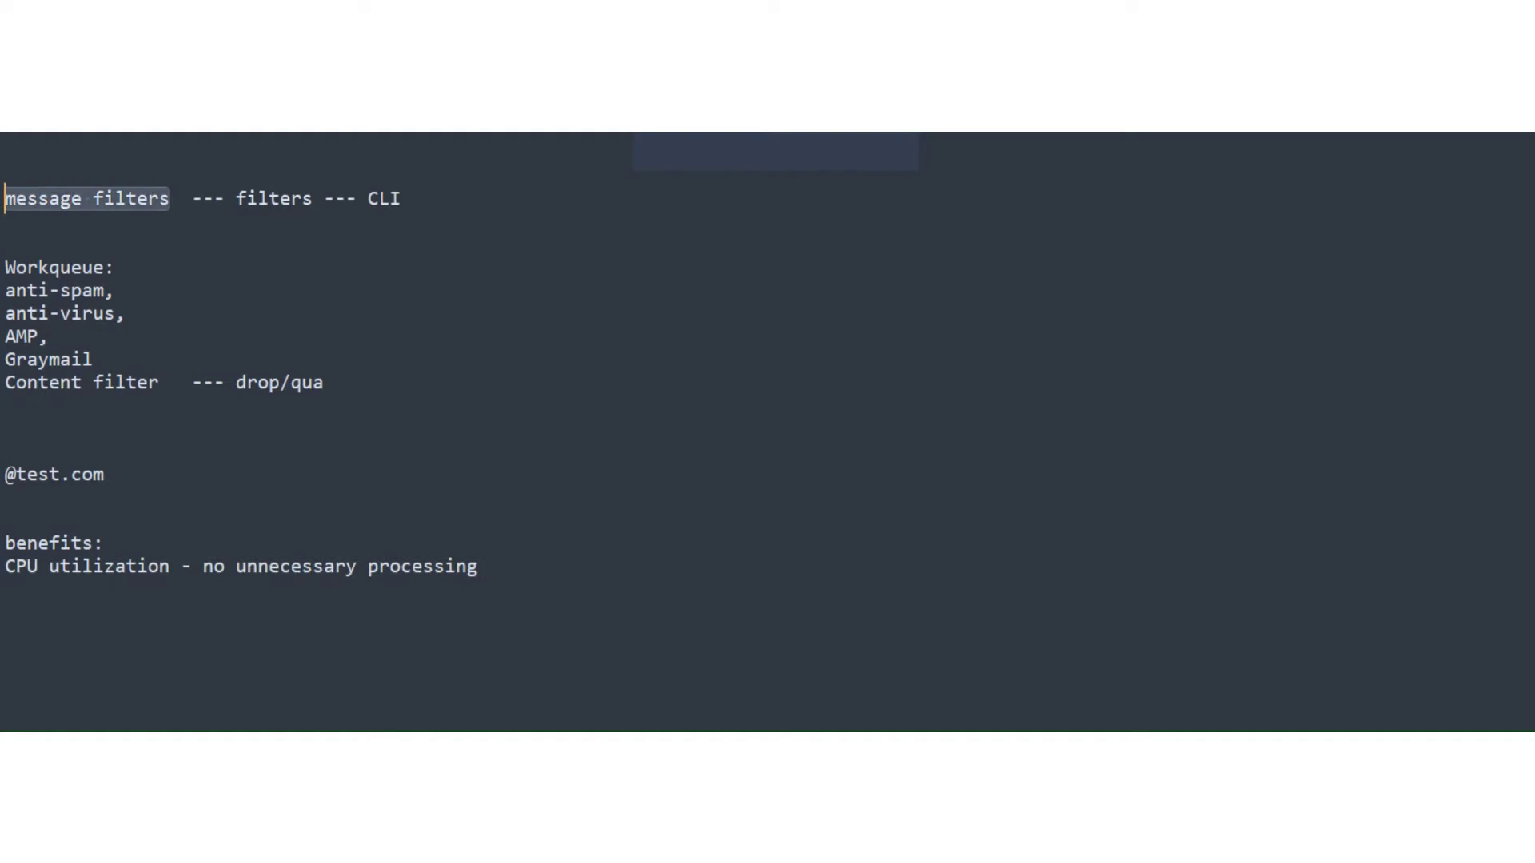
left_click_drag(368, 198, 408, 217)
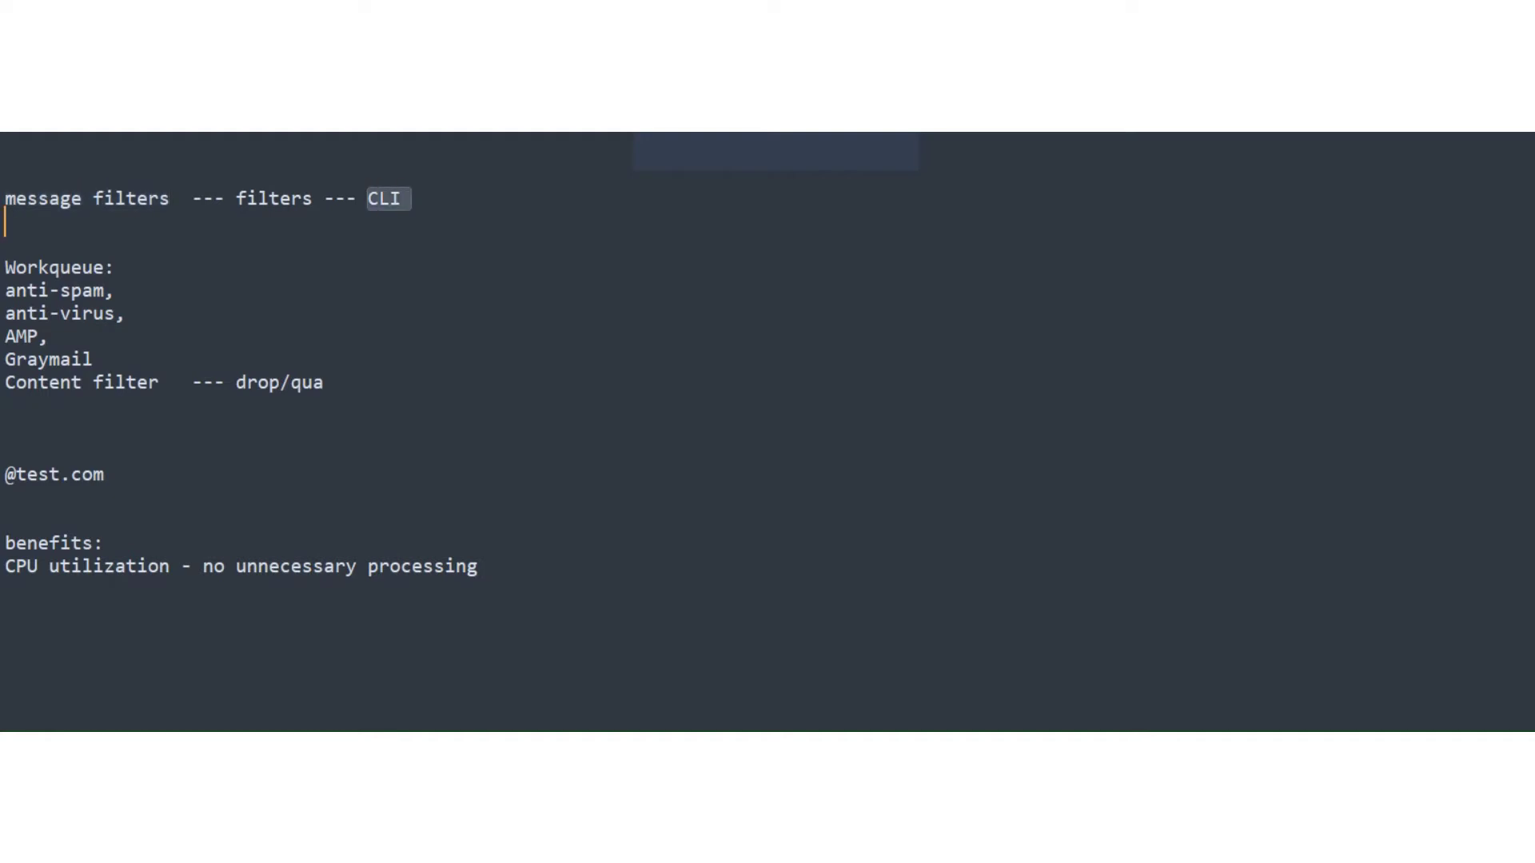
left_click_drag(236, 199, 312, 199)
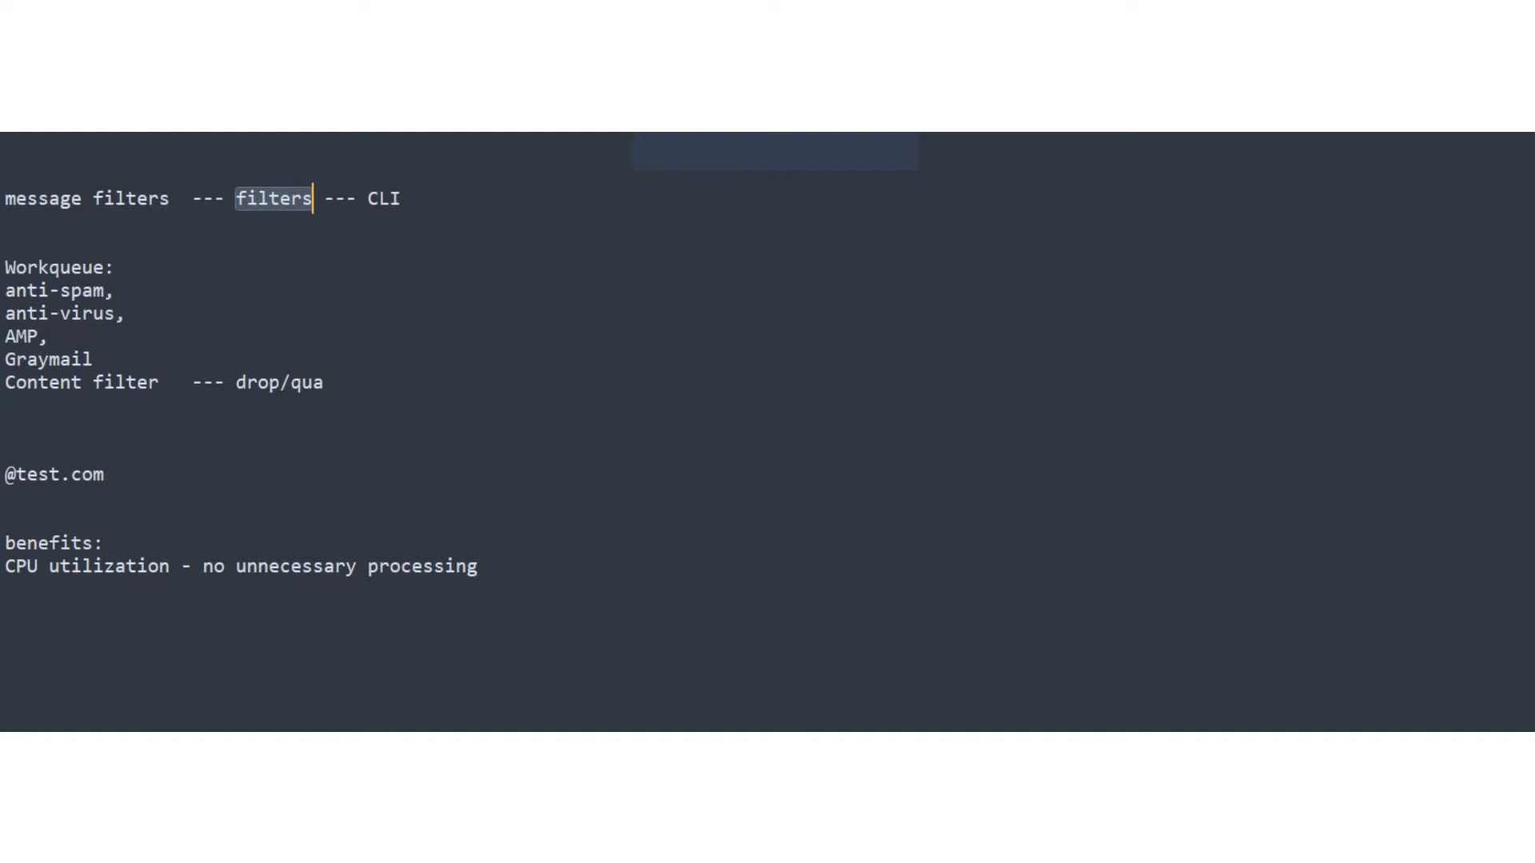
left_click_drag(4, 290, 38, 313)
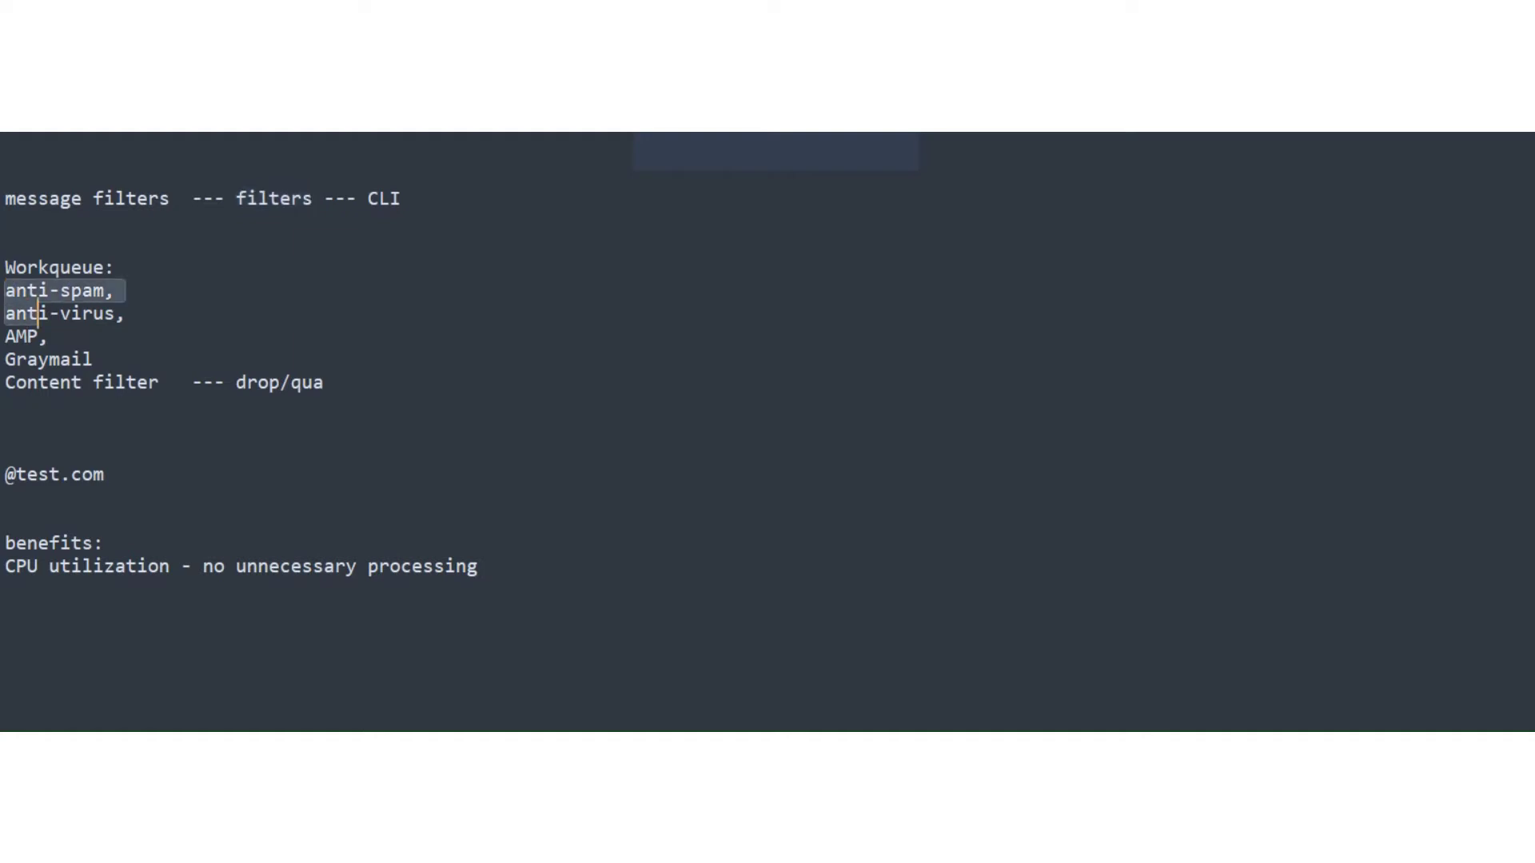
left_click(60, 313)
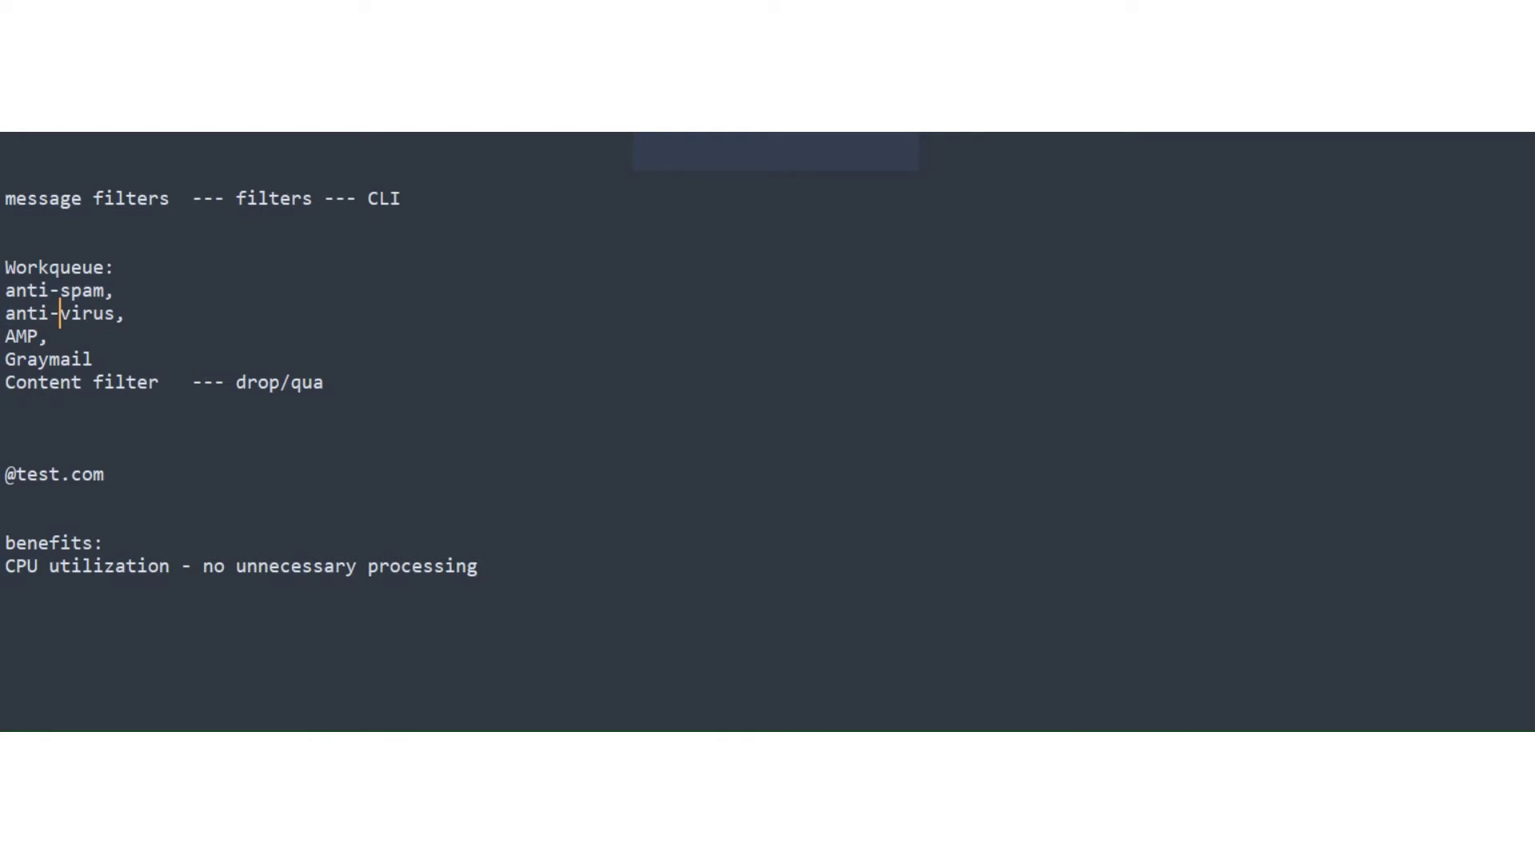
left_click_drag(16, 290, 94, 359)
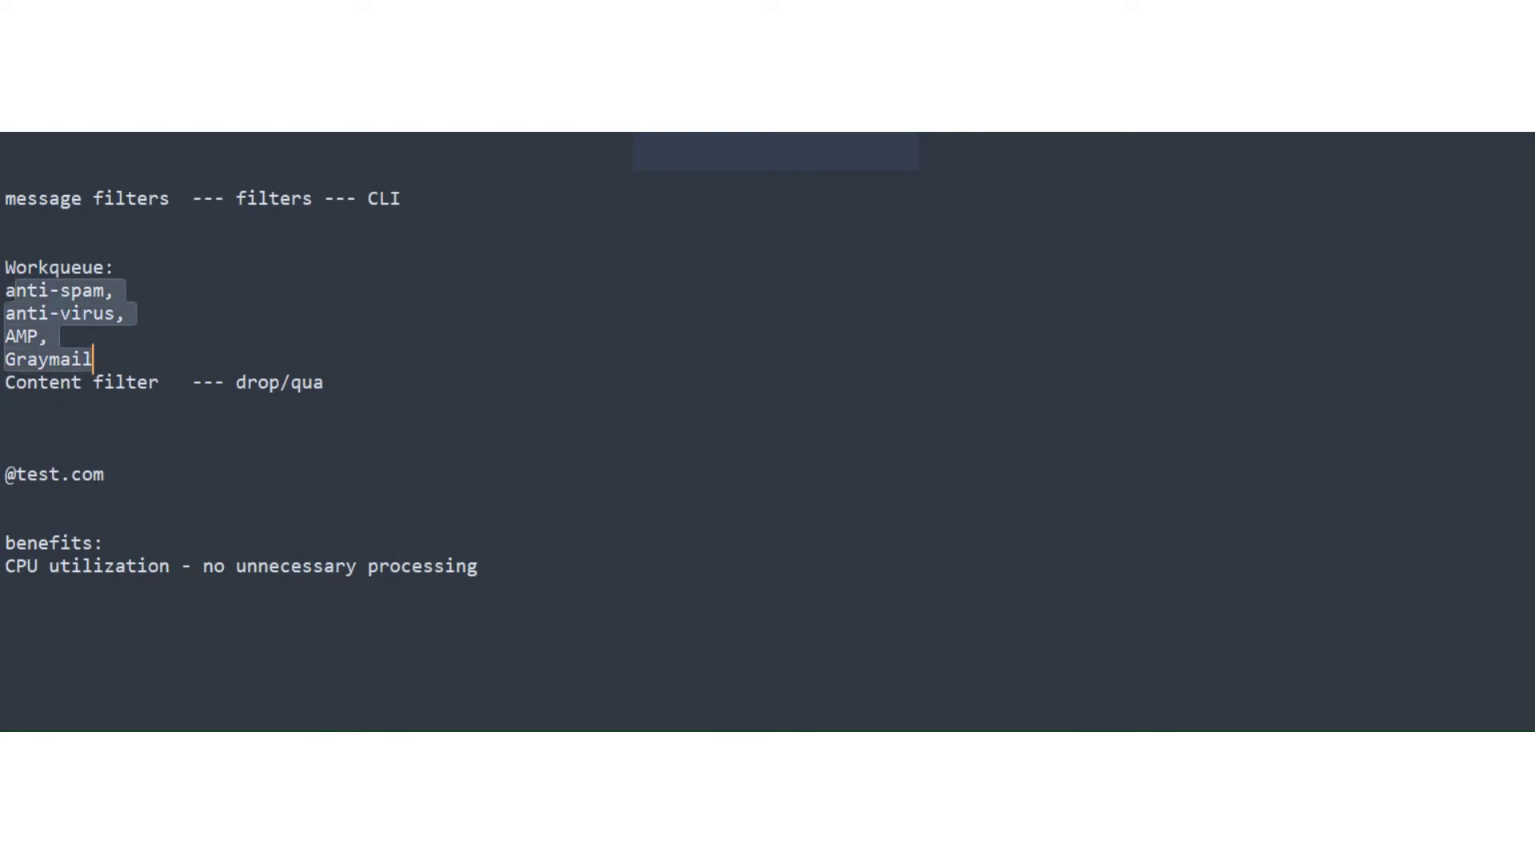
left_click(6, 405)
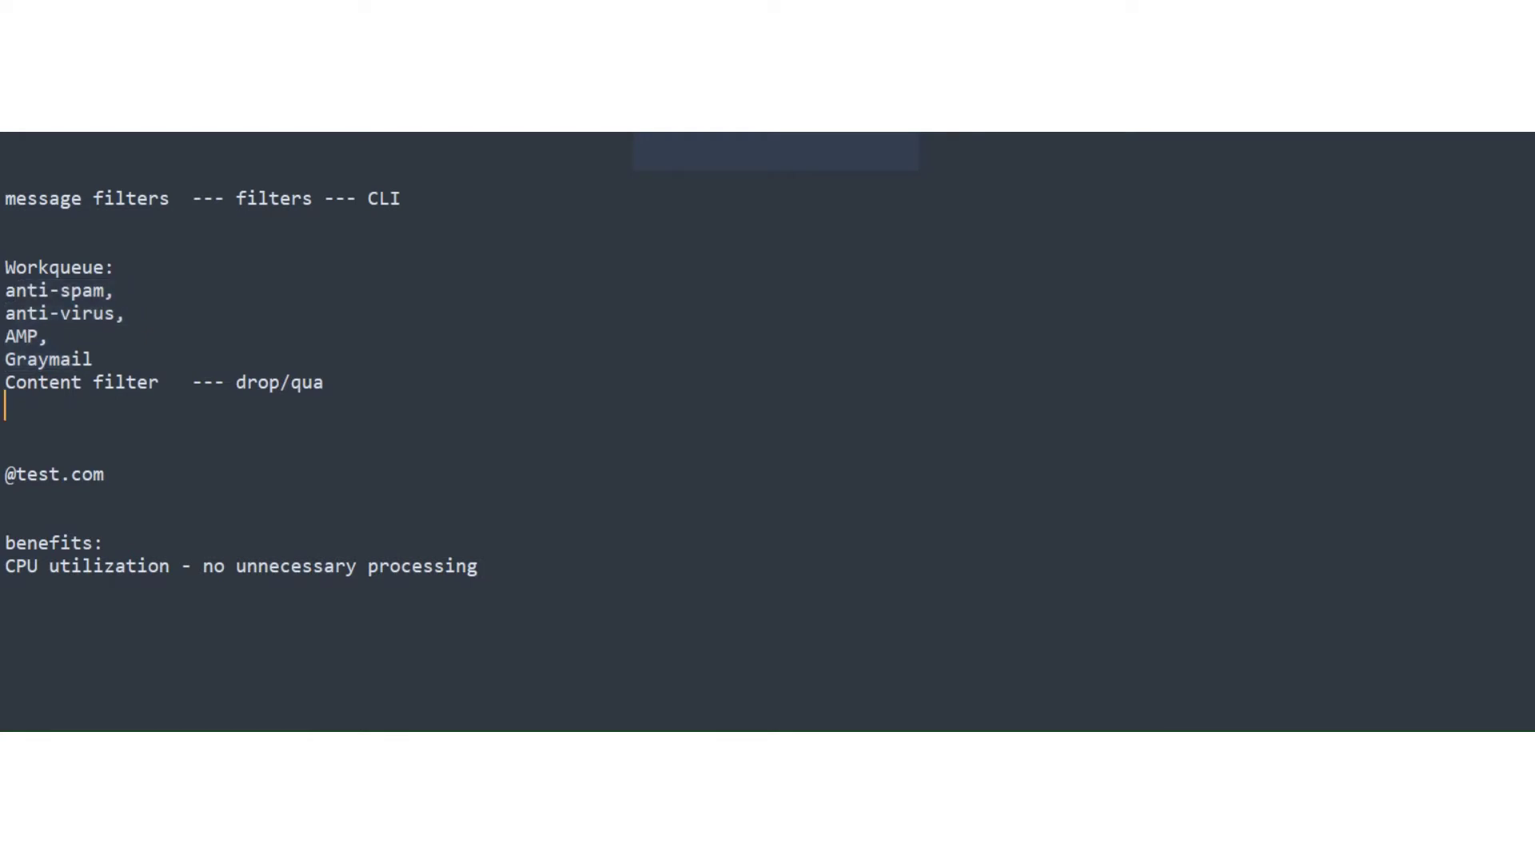
left_click_drag(104, 474, 5, 475)
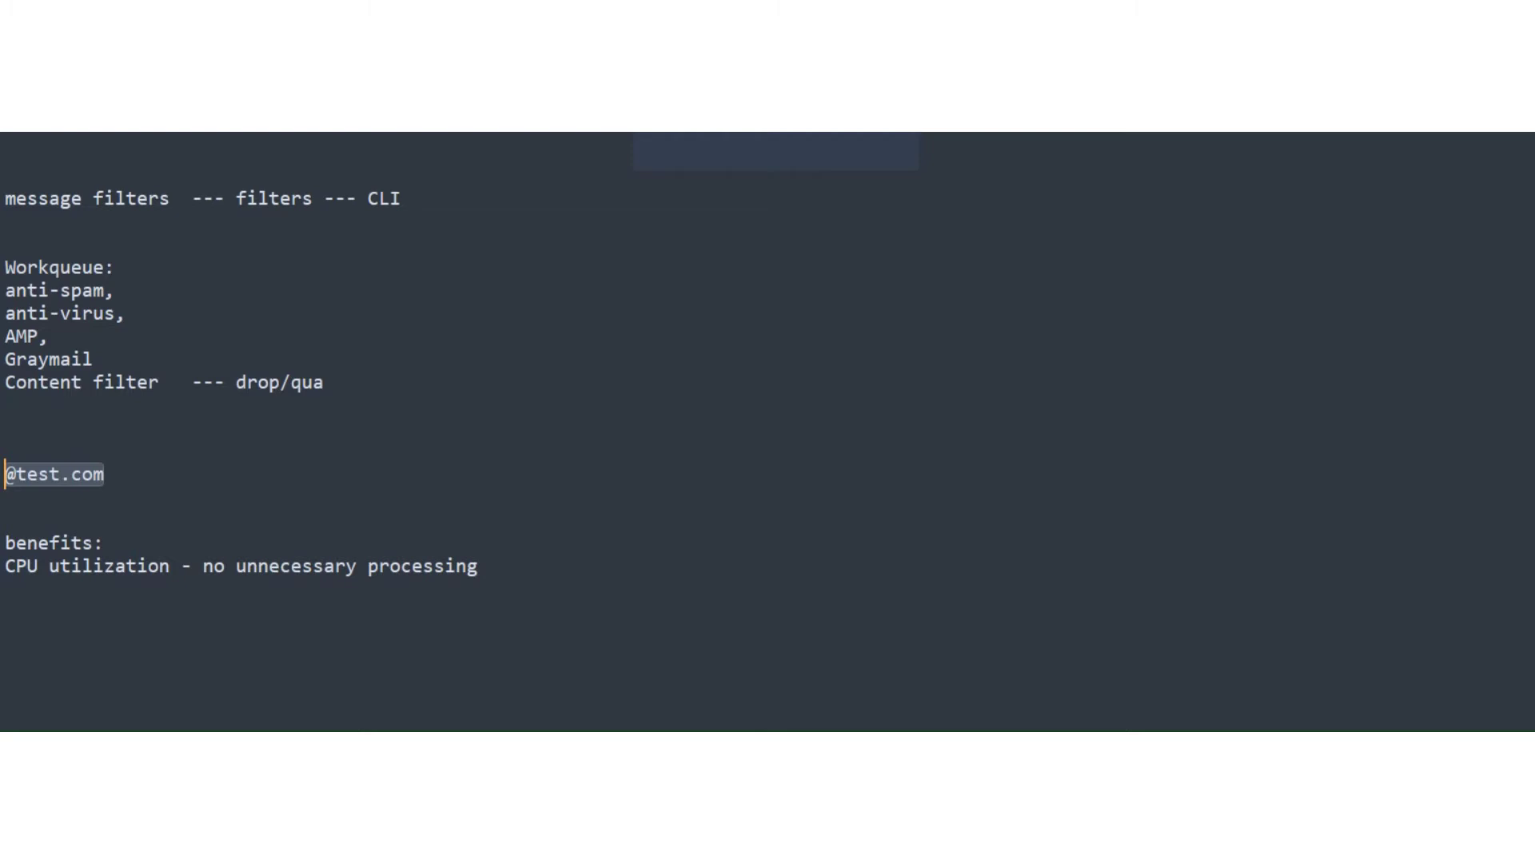
left_click_drag(323, 382, 191, 382)
left_click(301, 382)
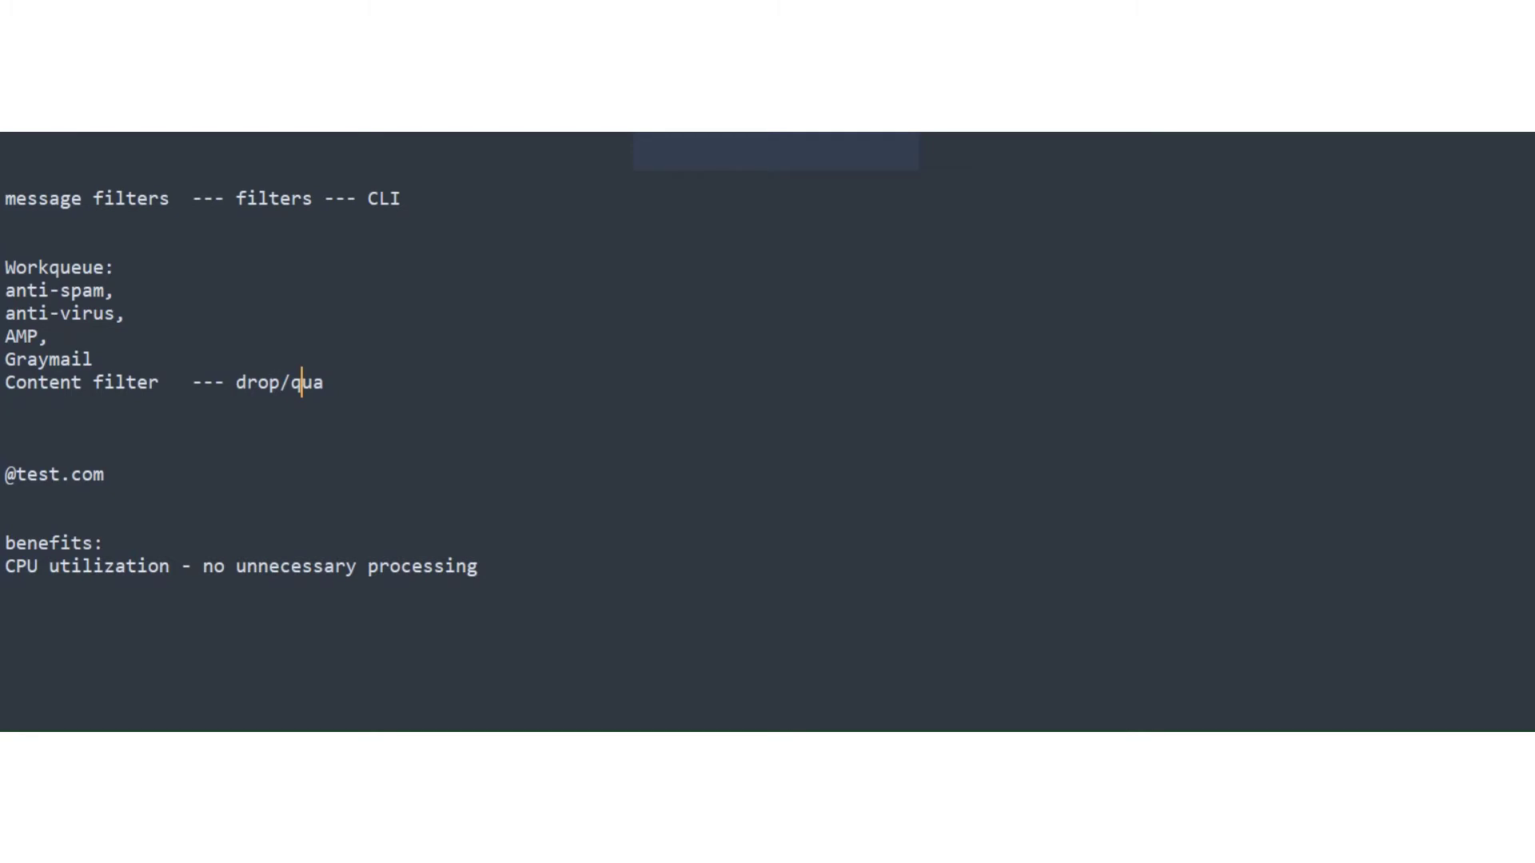
left_click_drag(170, 198, 5, 199)
left_click(137, 198)
left_click_drag(48, 566, 478, 566)
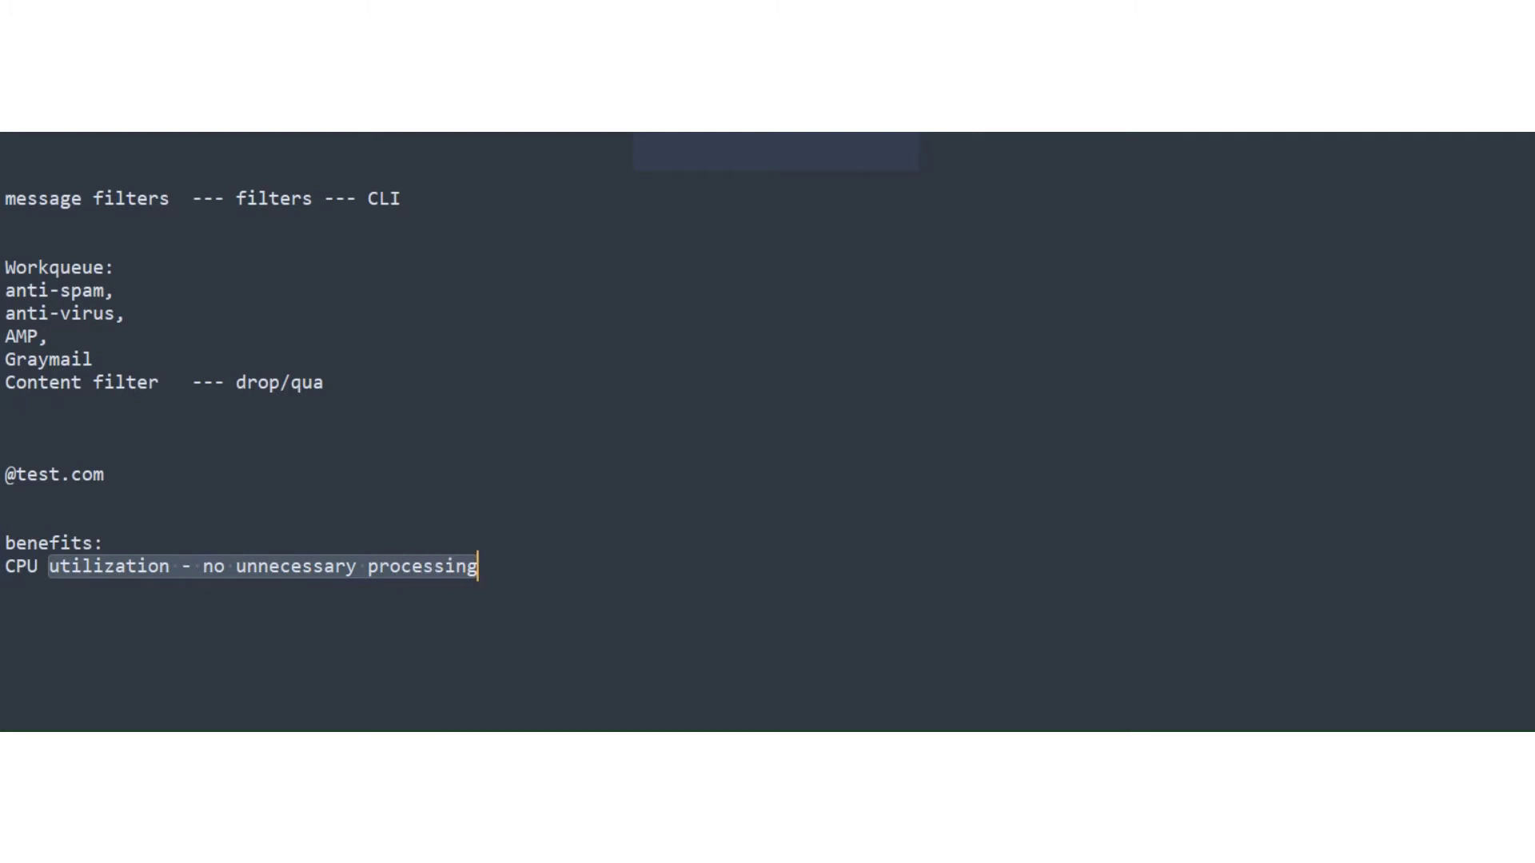
left_click_drag(5, 290, 170, 382)
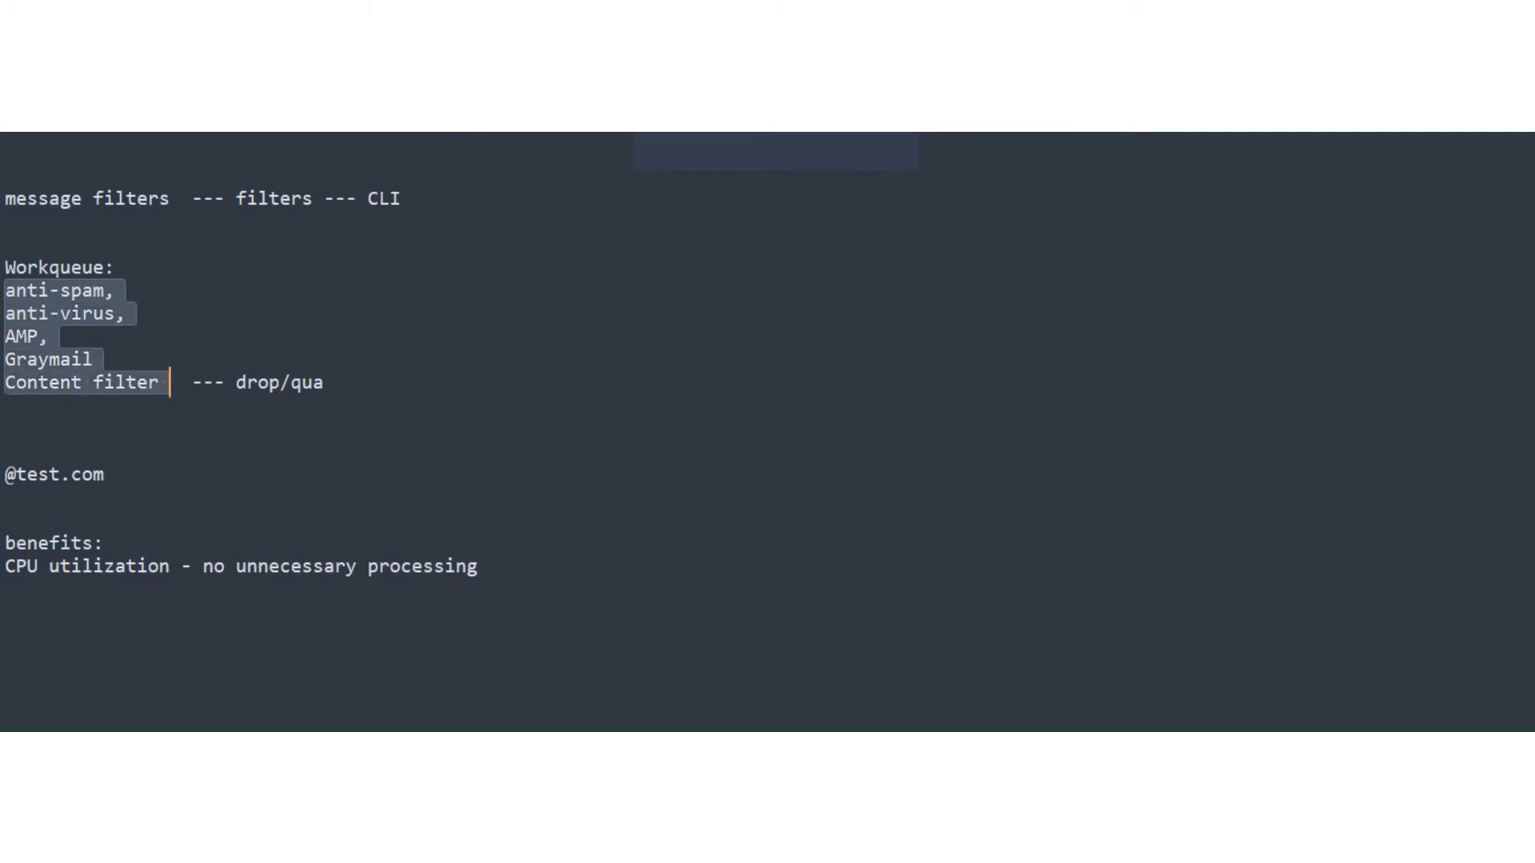
left_click(81, 198)
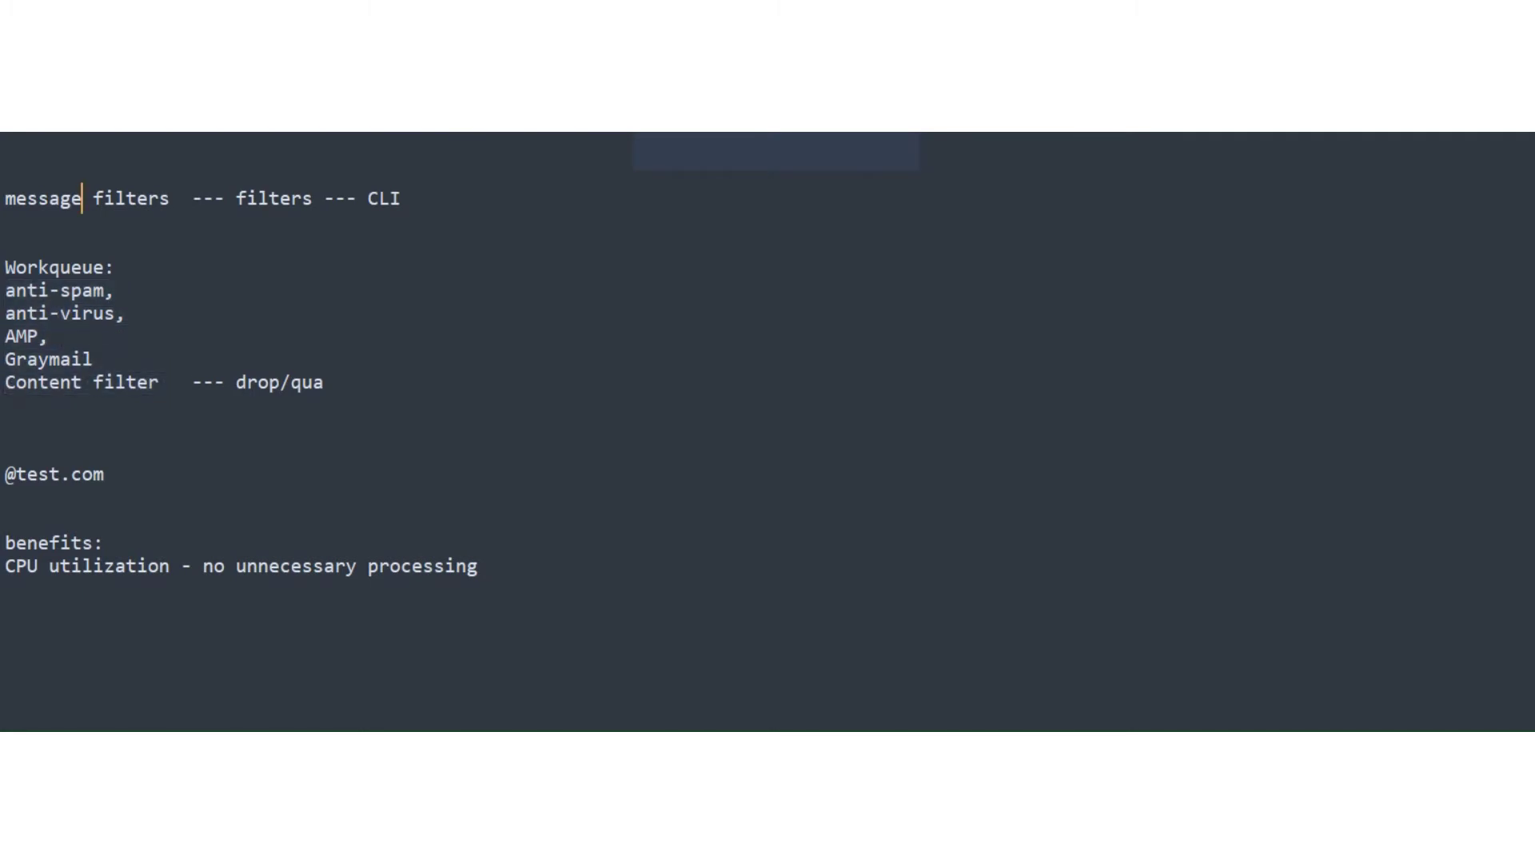
left_click_drag(170, 199, 5, 199)
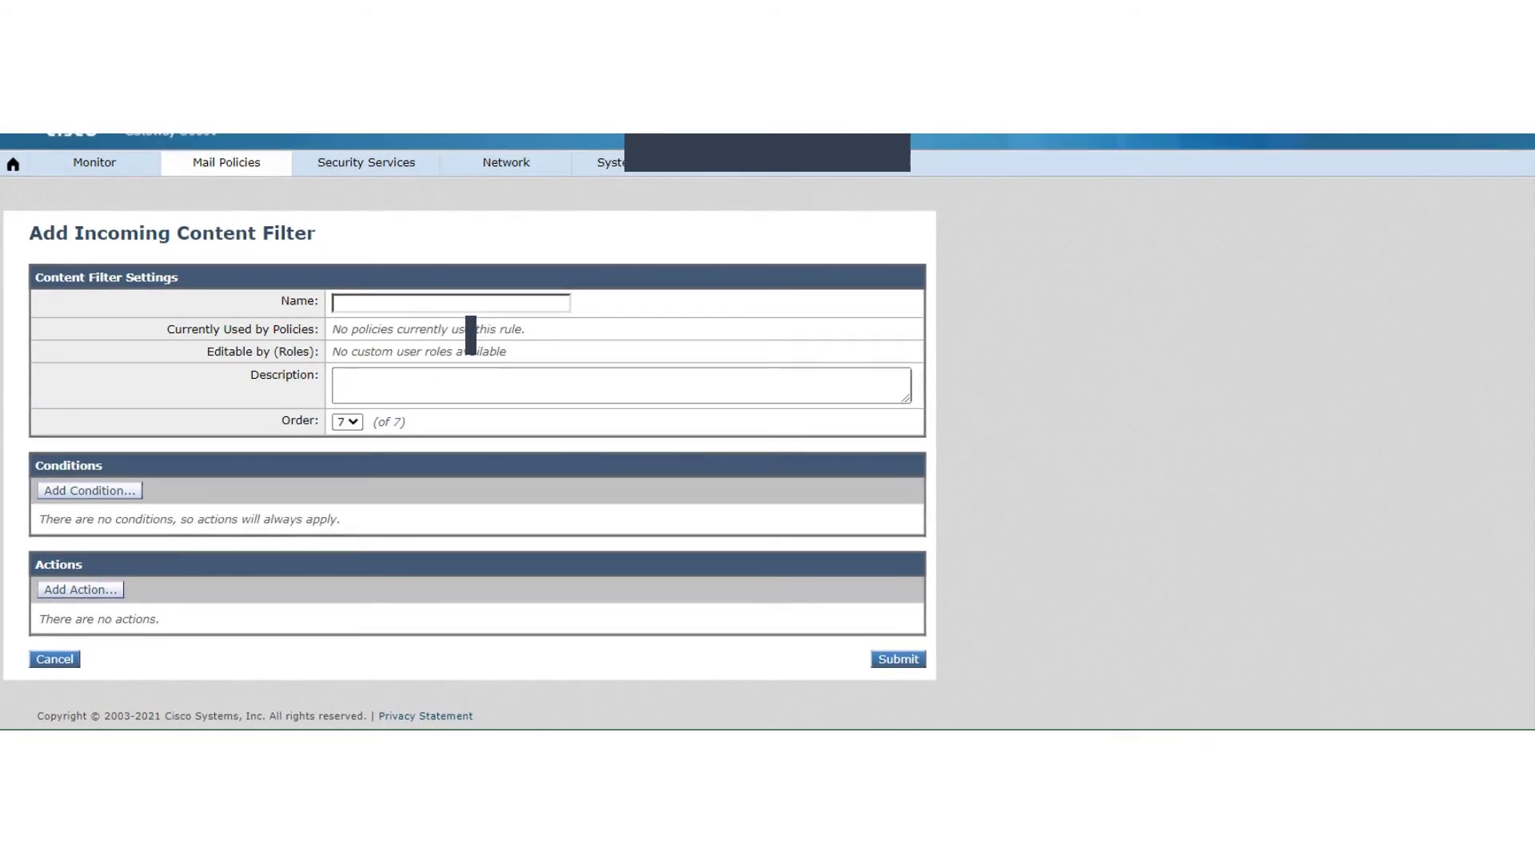
Step: Switch to the Add Incoming Content Filter page and view the description of the Skip Remaining Content Filters (Final Action) action
mouse_move(226, 164)
left_click(80, 590)
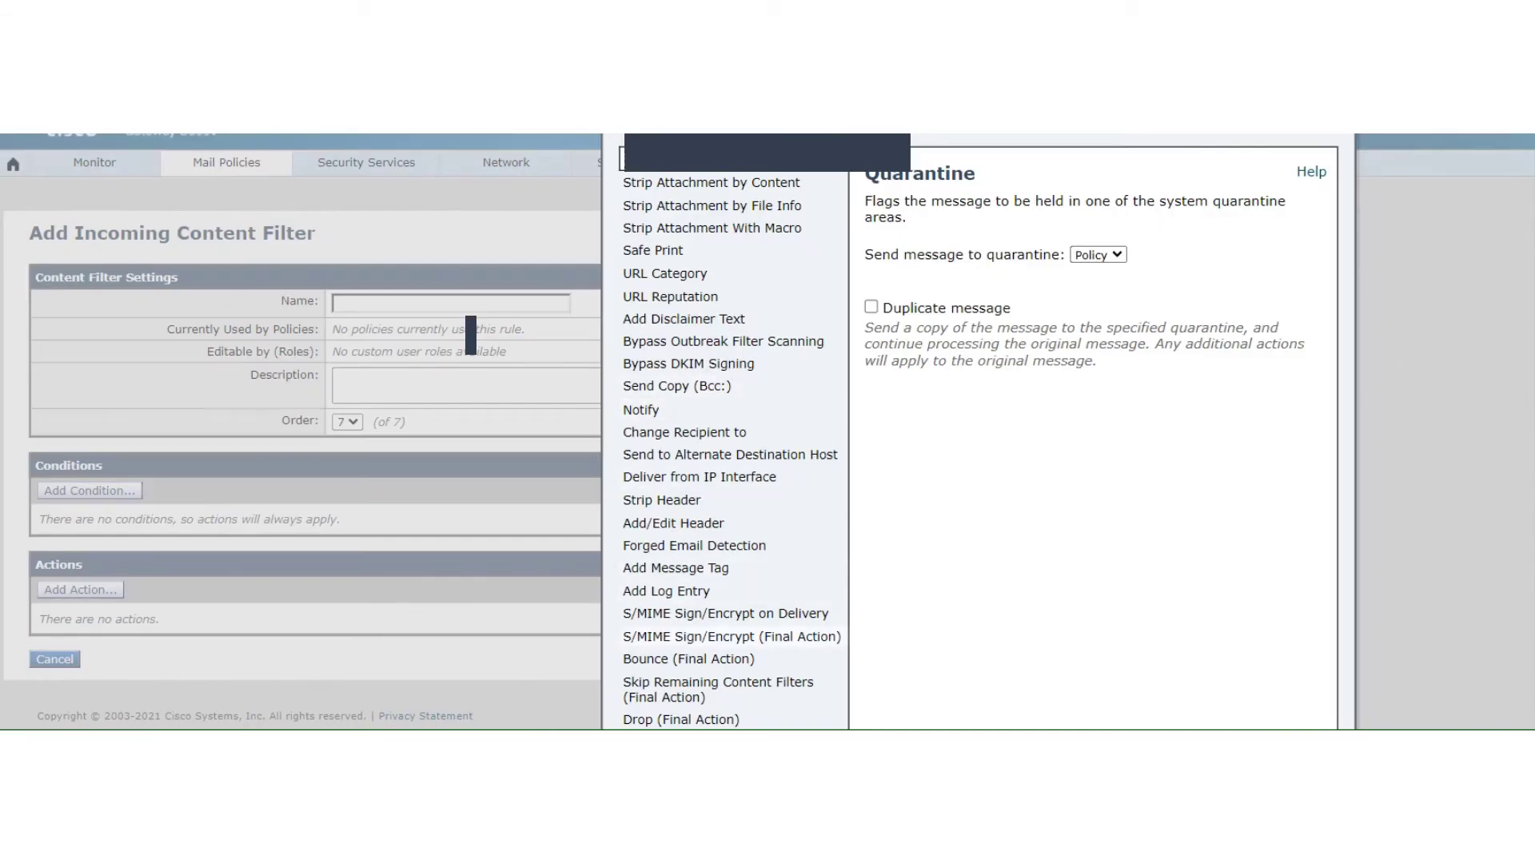
left_click(718, 690)
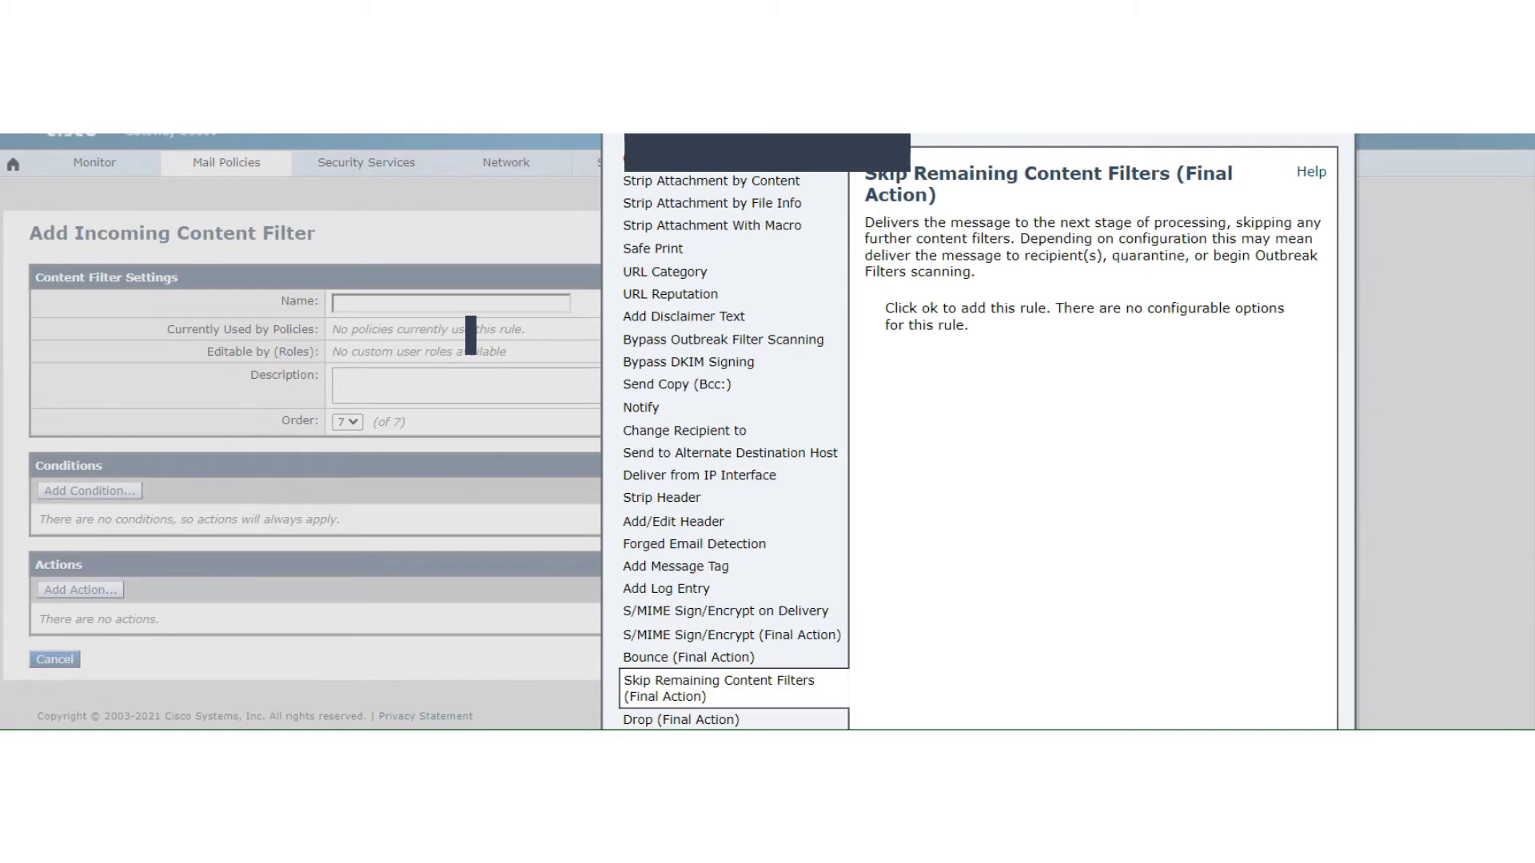
key("Escape")
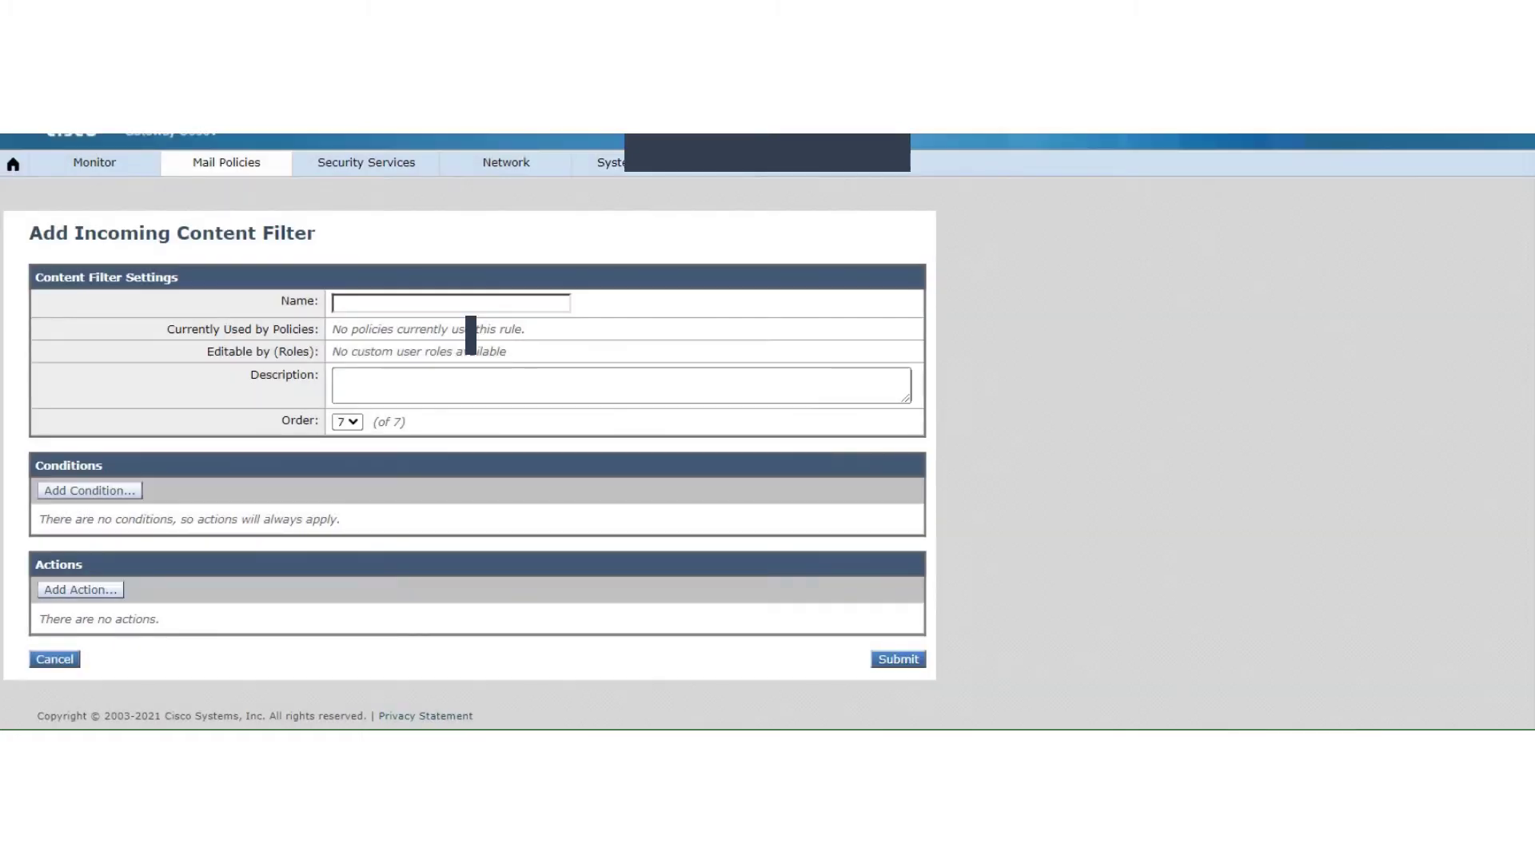
Step: Name the incoming content filter "test" and review the Skip Remaining Content Filters (Final Action) action without adding it
left_click(451, 304)
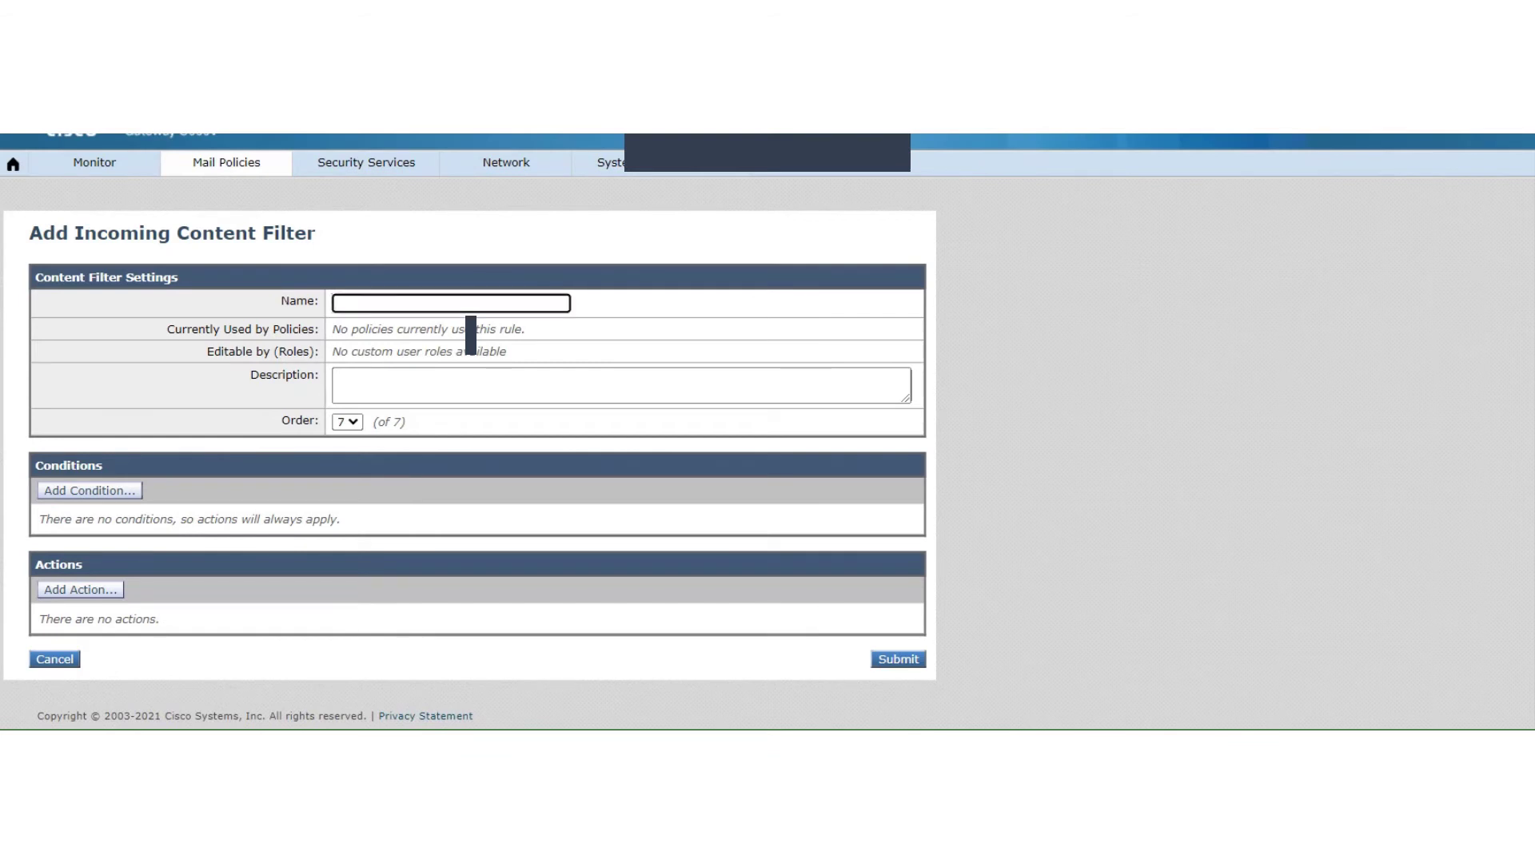
type("test")
left_click(80, 590)
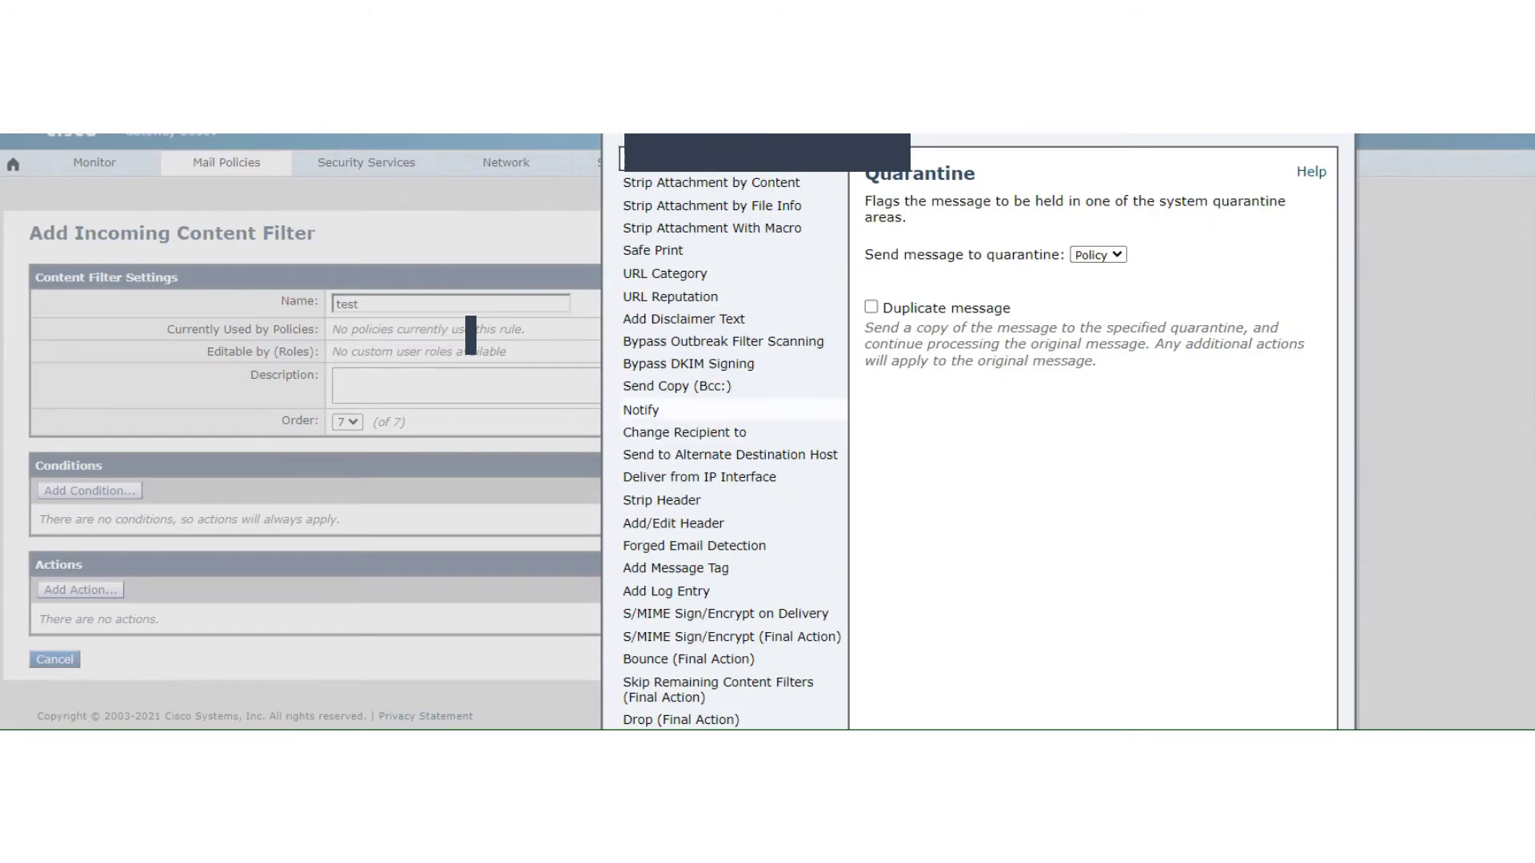
left_click(718, 690)
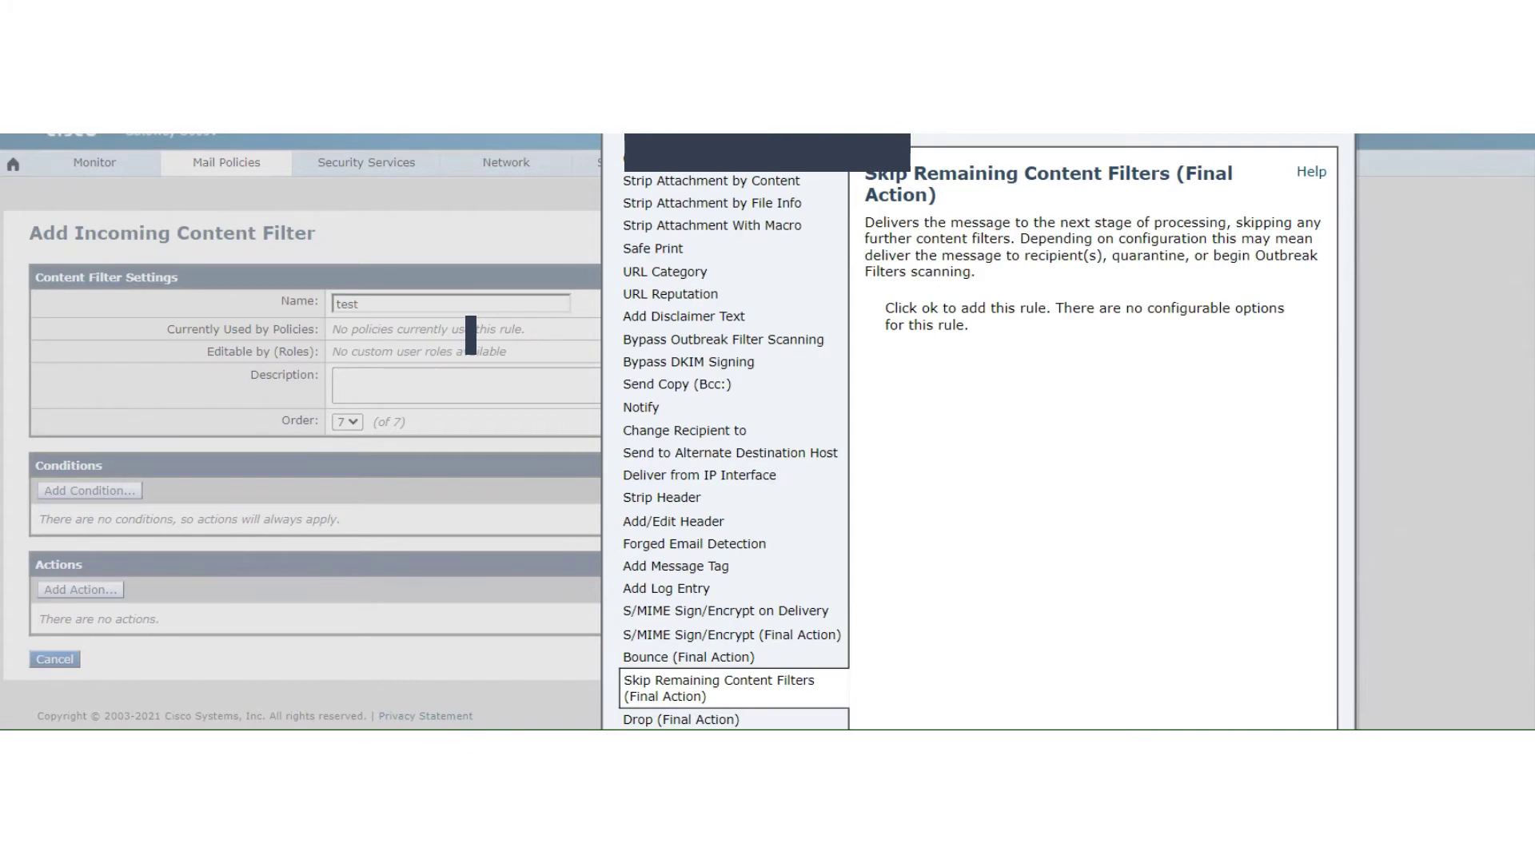
key("Escape")
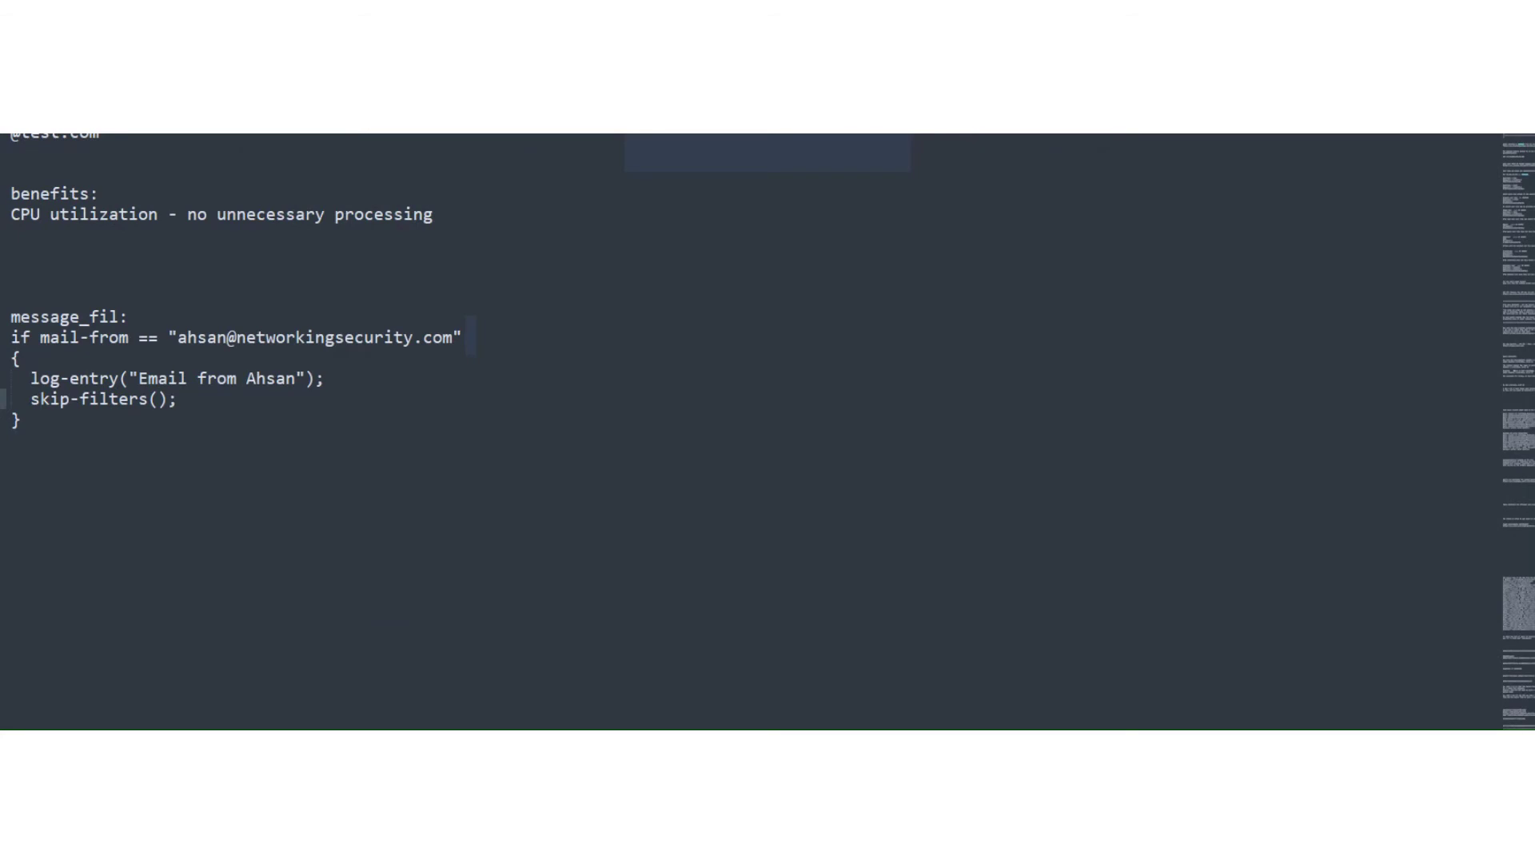
Step: Switch to the text editor notes and highlight the skip-filters() action in the message_fil script
left_click_drag(177, 400, 31, 400)
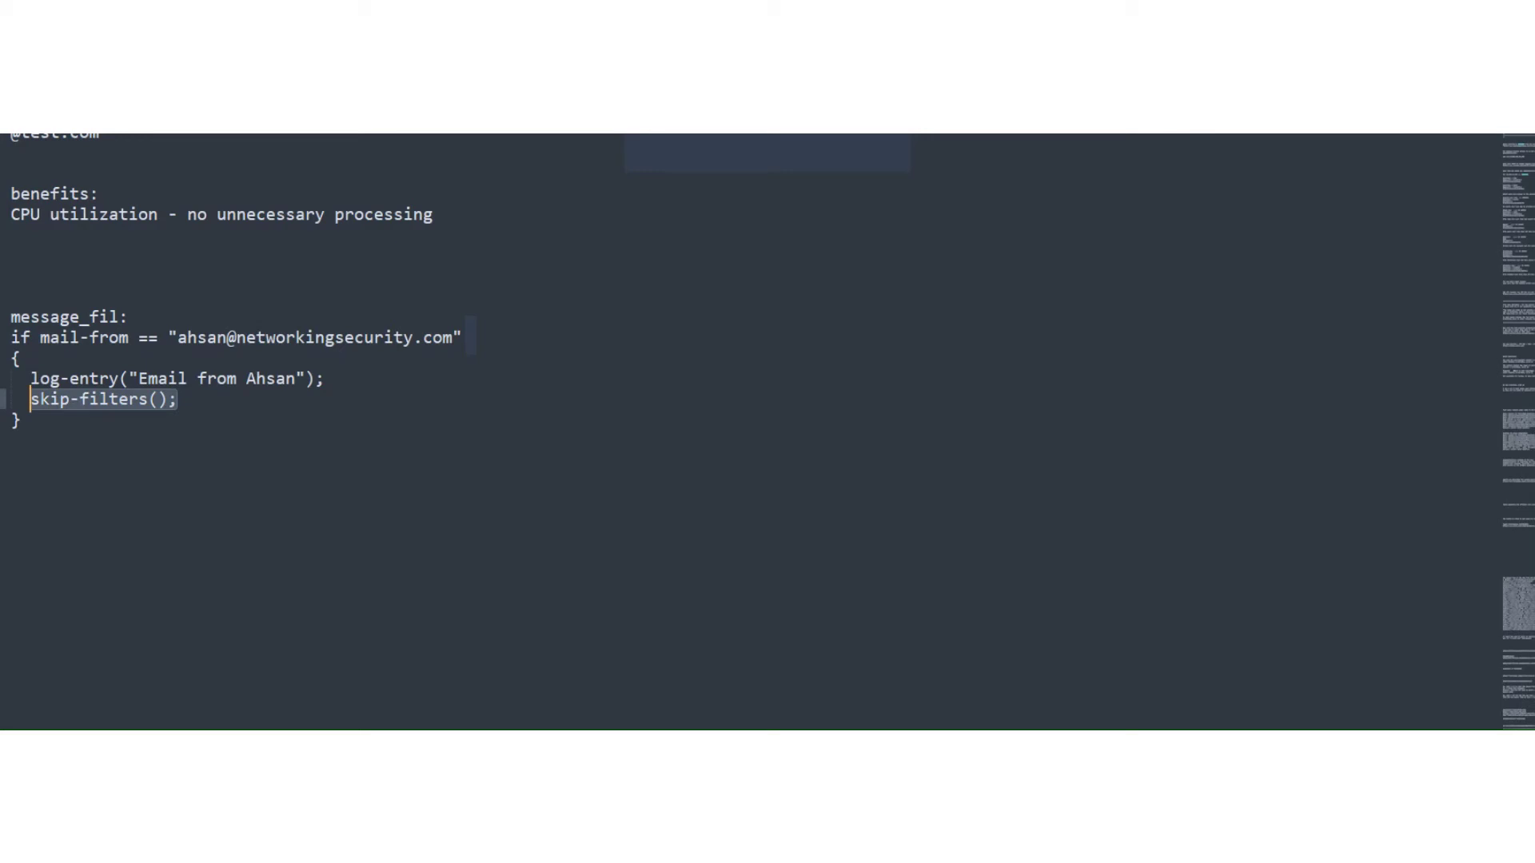
Step: Examine the message_fil script part by part: the filter name, the mail-from sender condition, the log-entry text and the skip-filters() action
left_click_drag(130, 317, 11, 317)
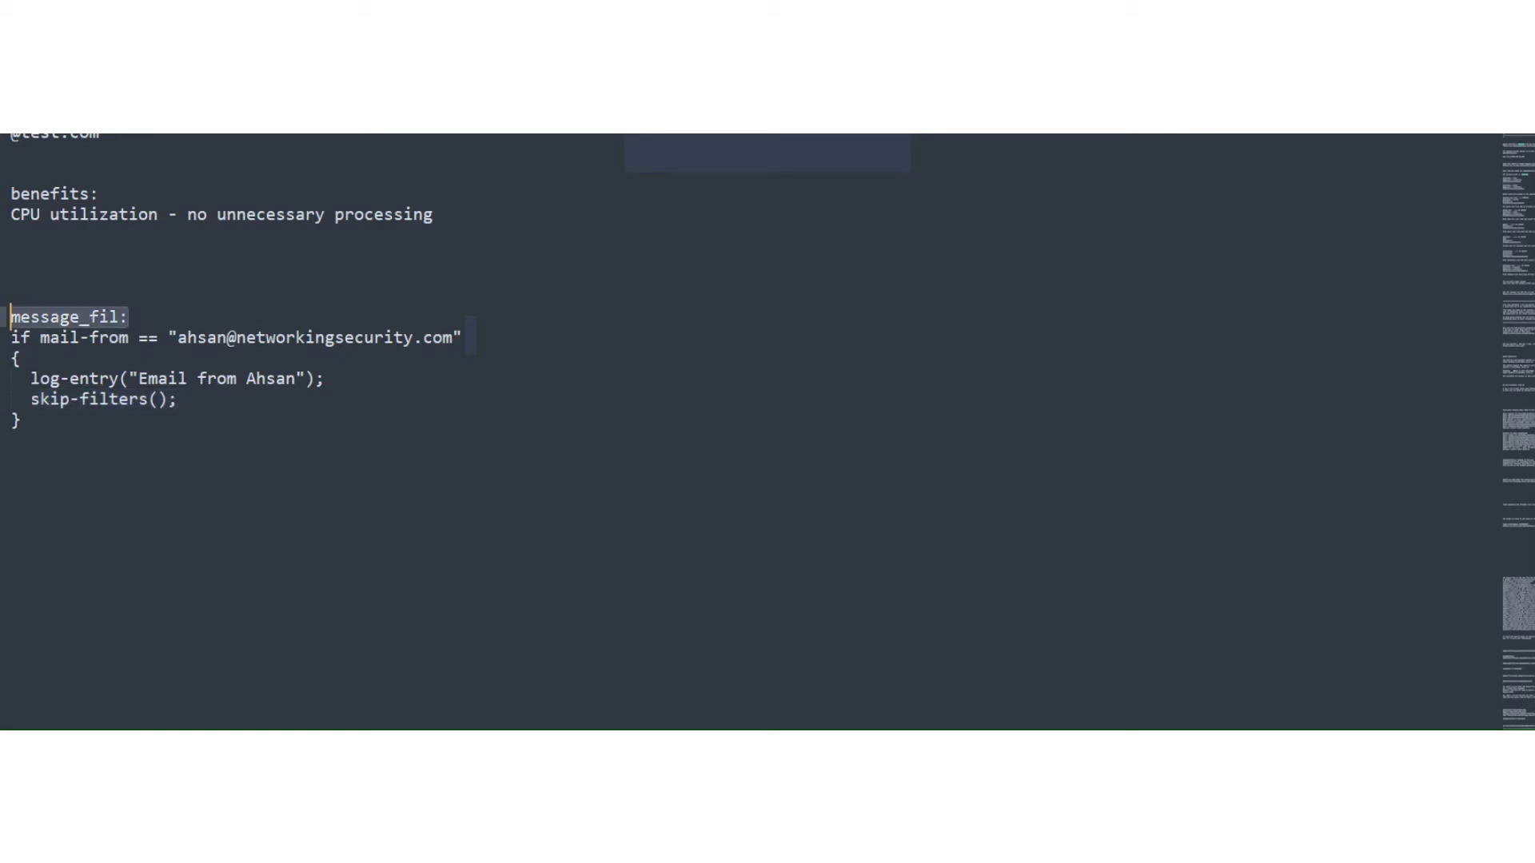
left_click_drag(39, 337, 453, 337)
left_click(168, 337)
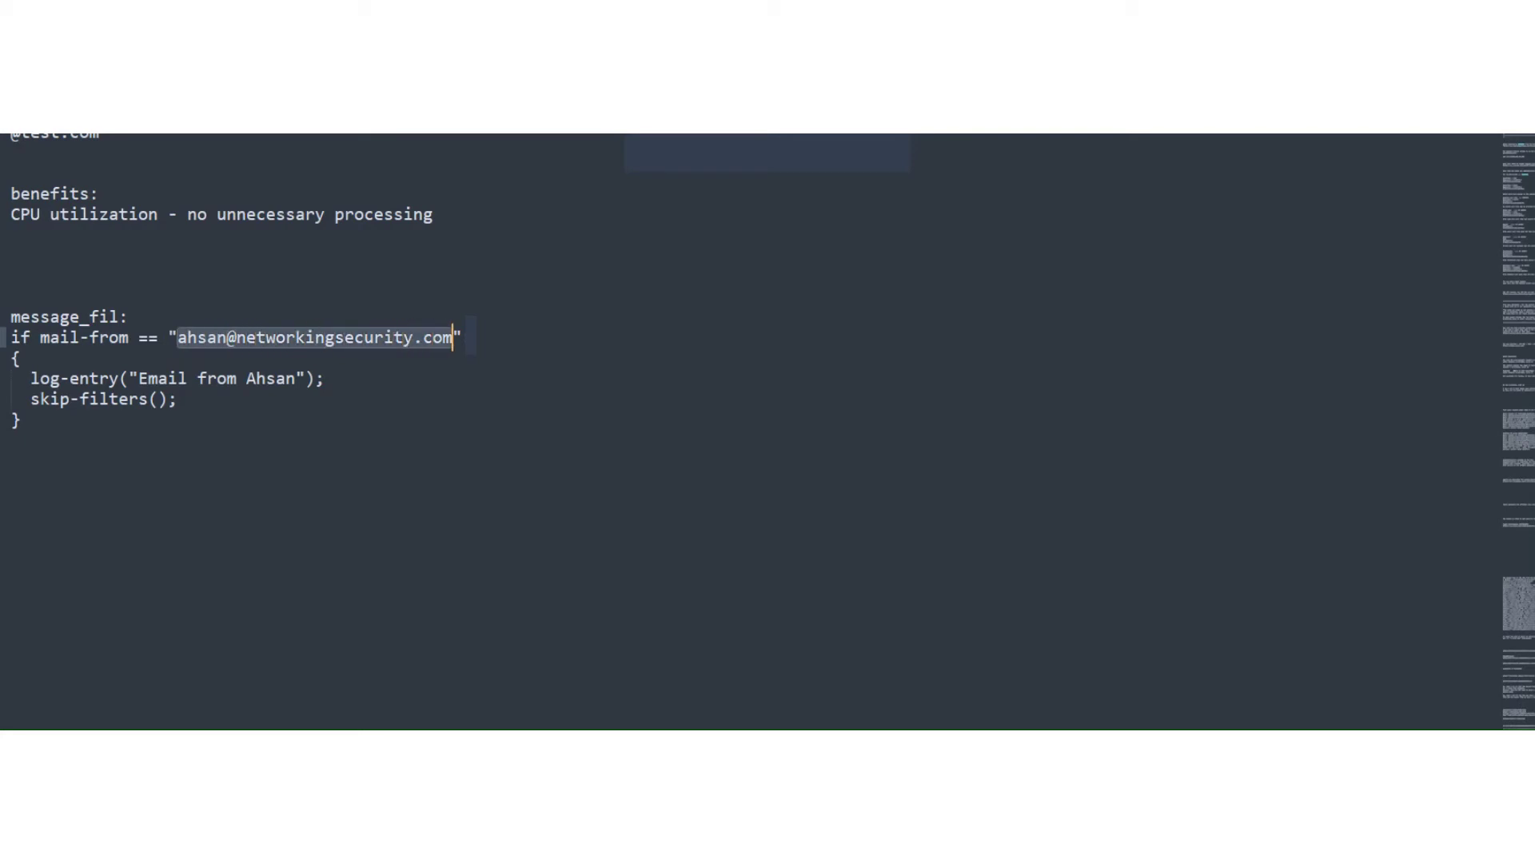
left_click_drag(30, 378, 296, 378)
left_click(99, 379)
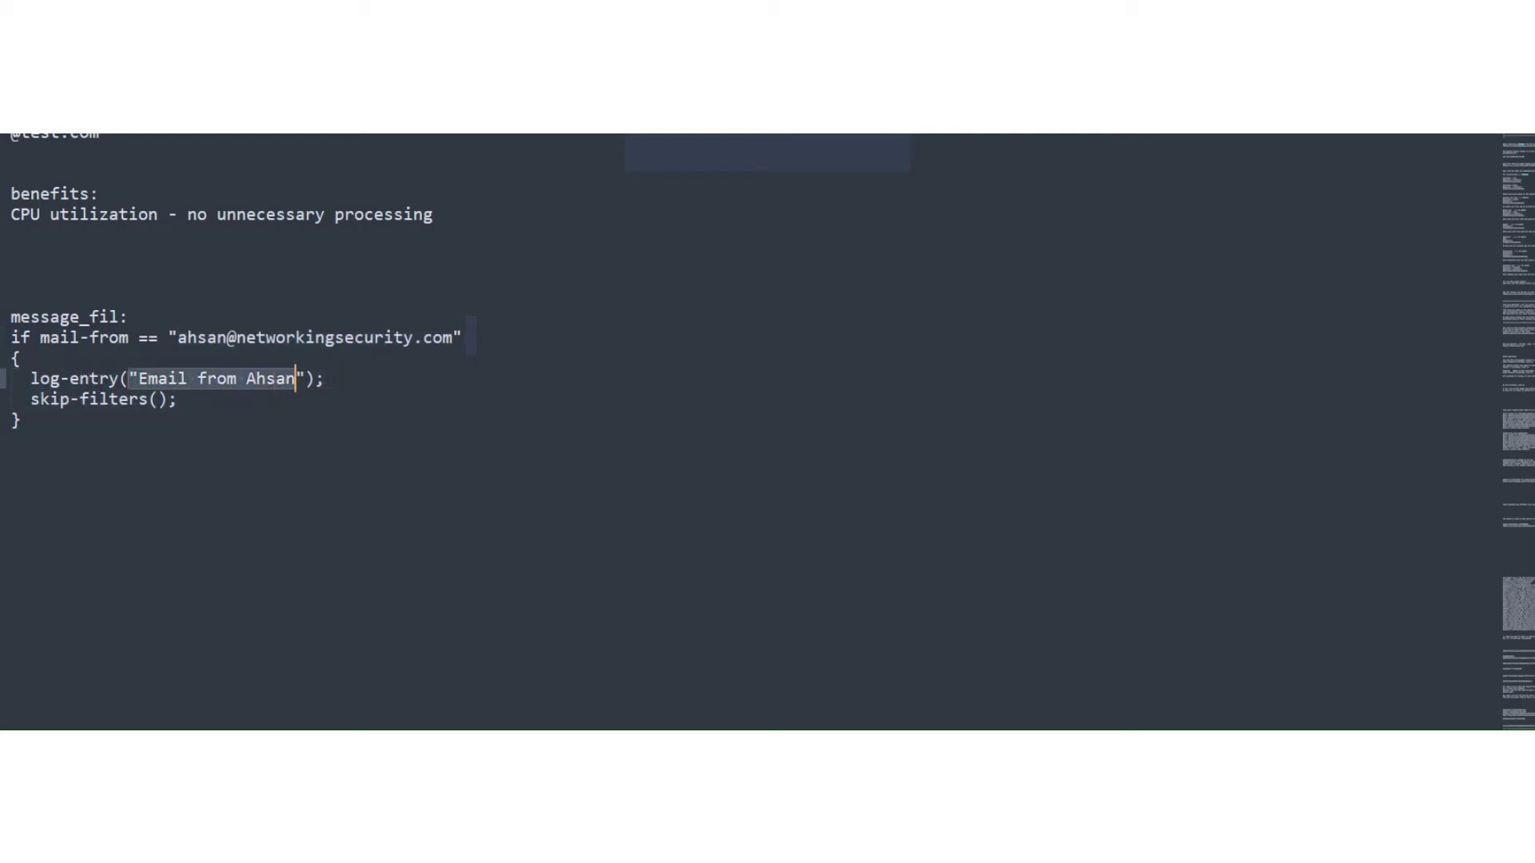
left_click_drag(30, 399, 157, 399)
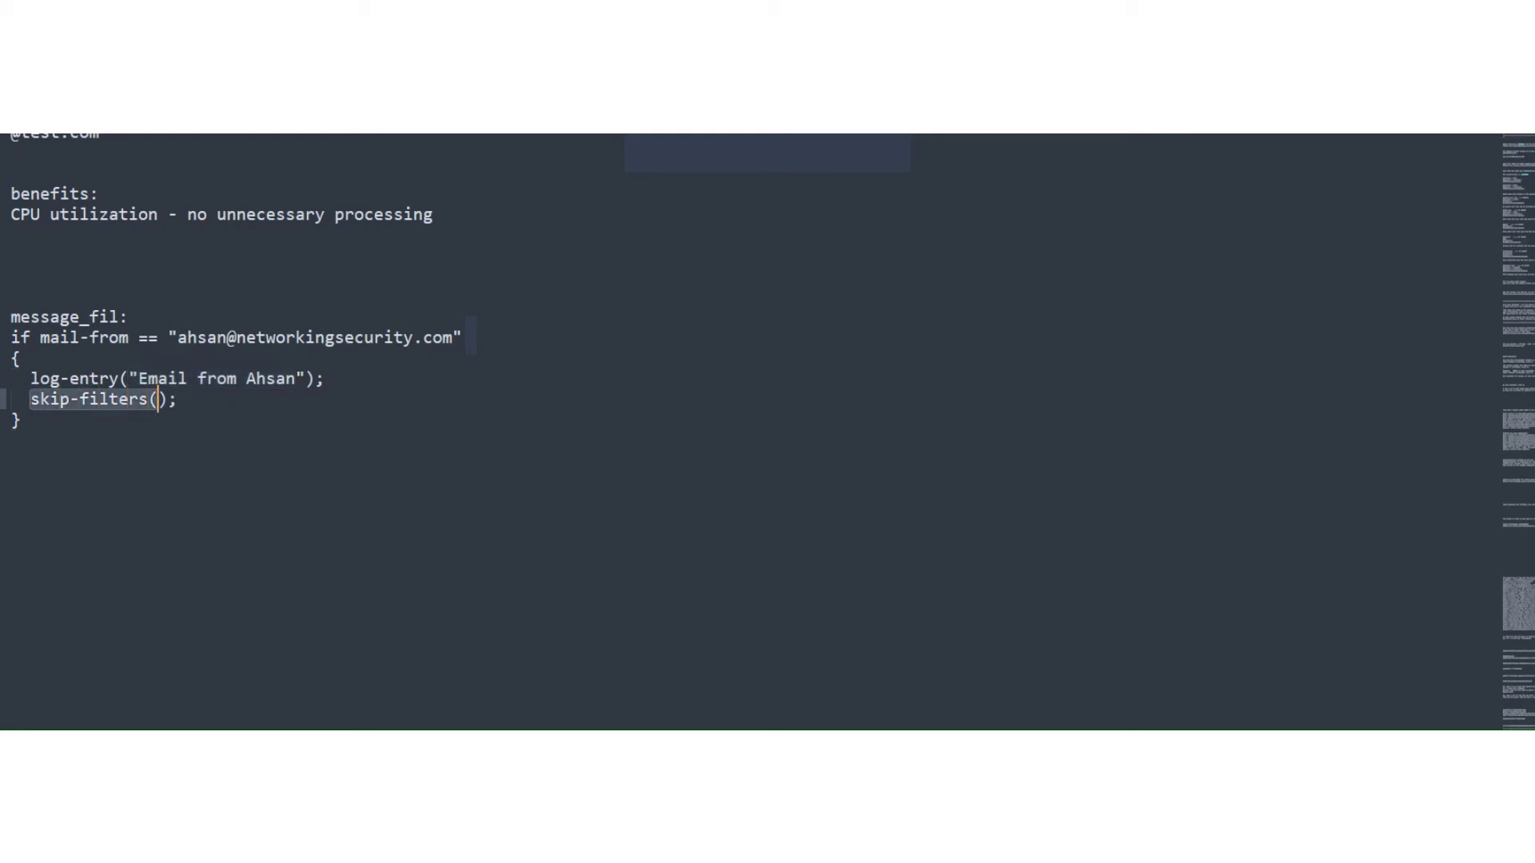
left_click(11, 441)
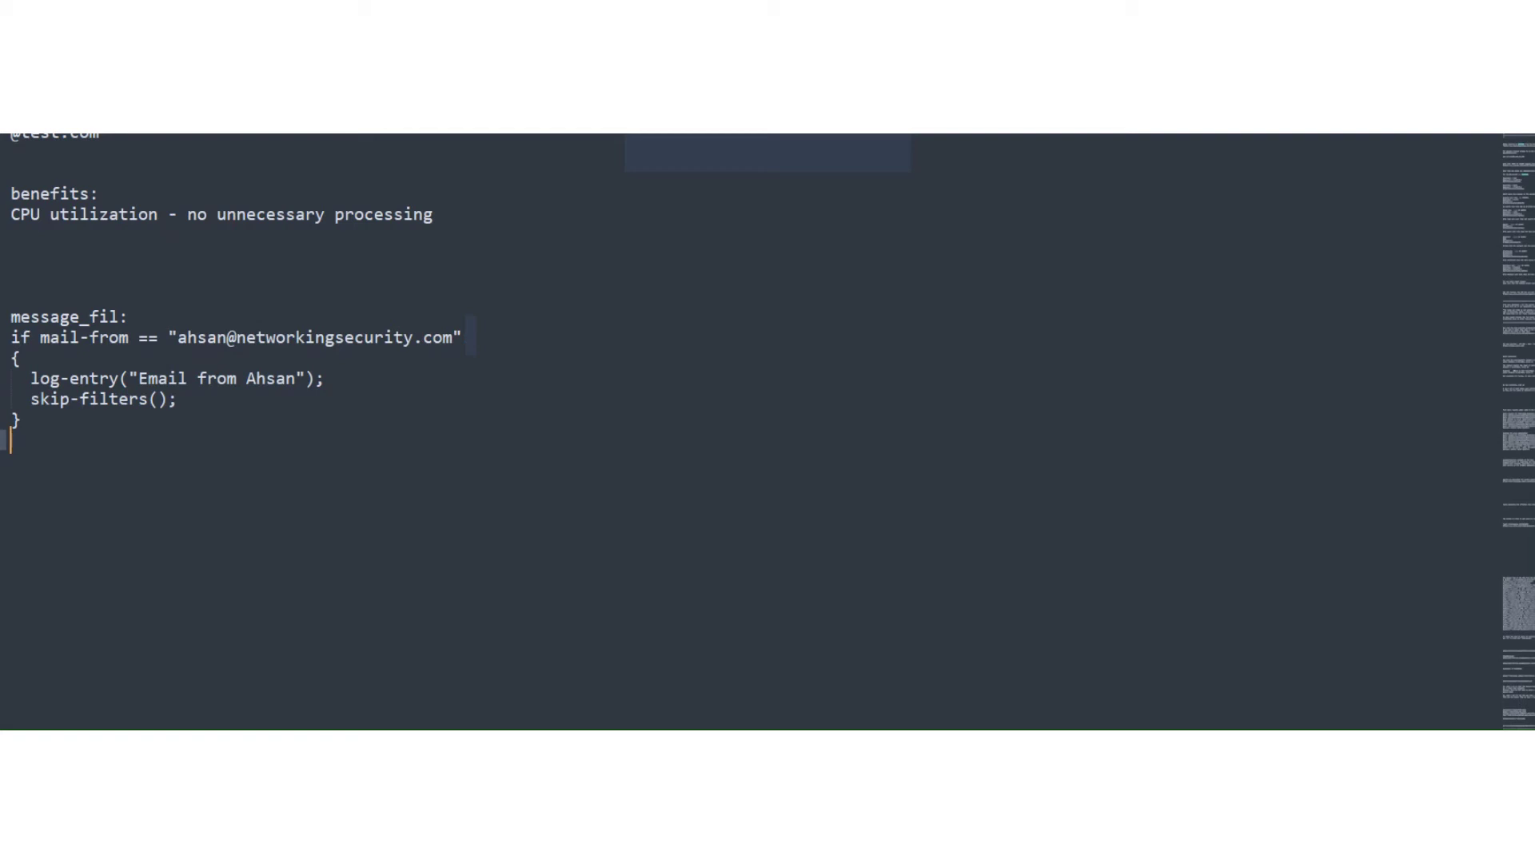
mouse_move(30, 399)
left_mouse_down()
mouse_move(177, 399)
mouse_move(30, 399)
left_mouse_up()
left_click(118, 400)
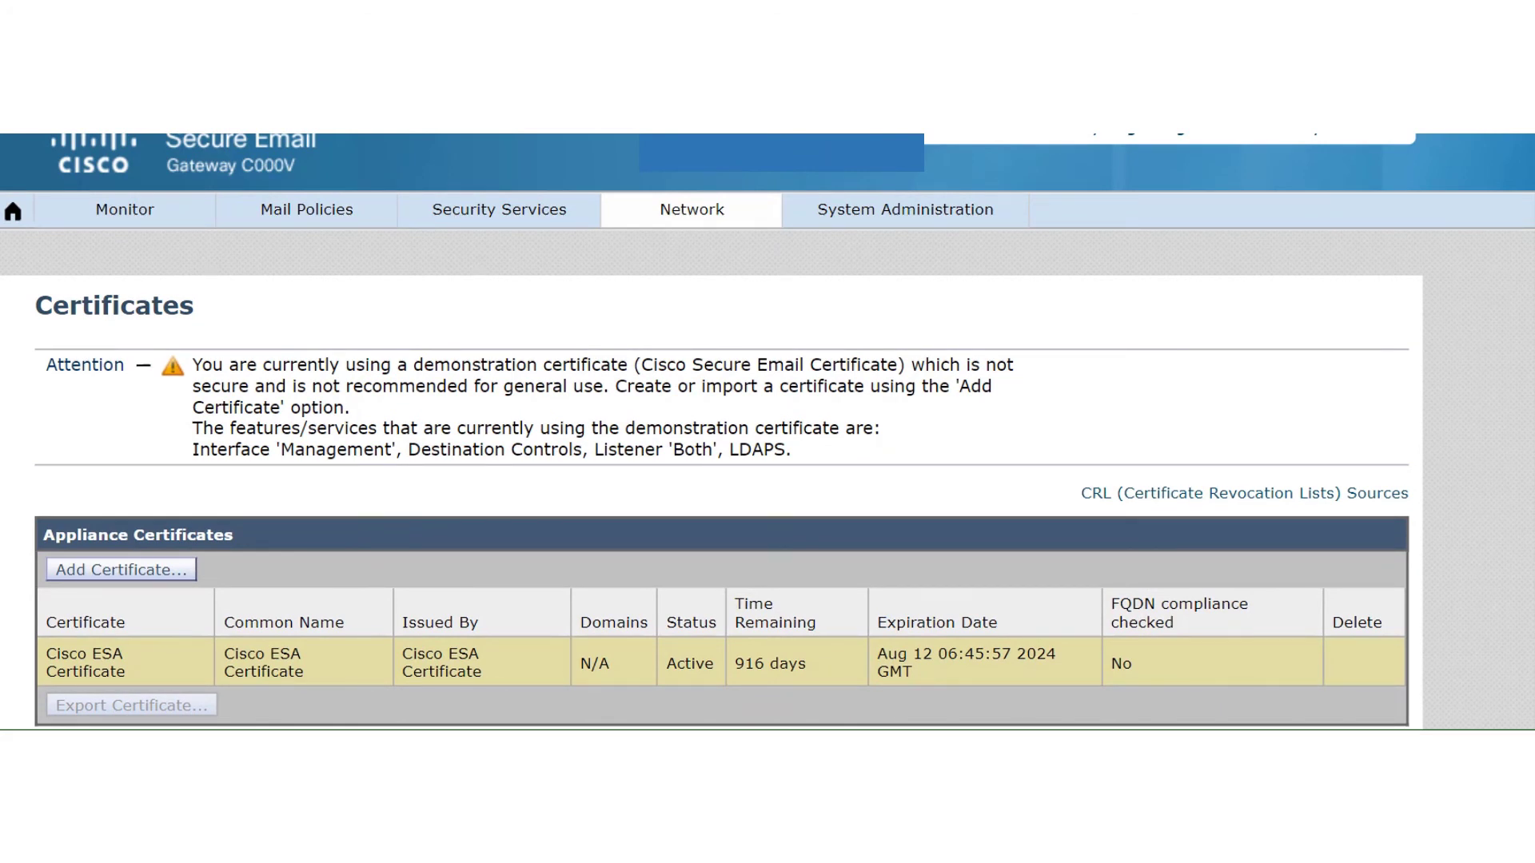
Step: Switch to the Cisco Secure Email Gateway, view its Certificates page, and compare it with the network options of the Content Security Management Appliance
mouse_move(691, 209)
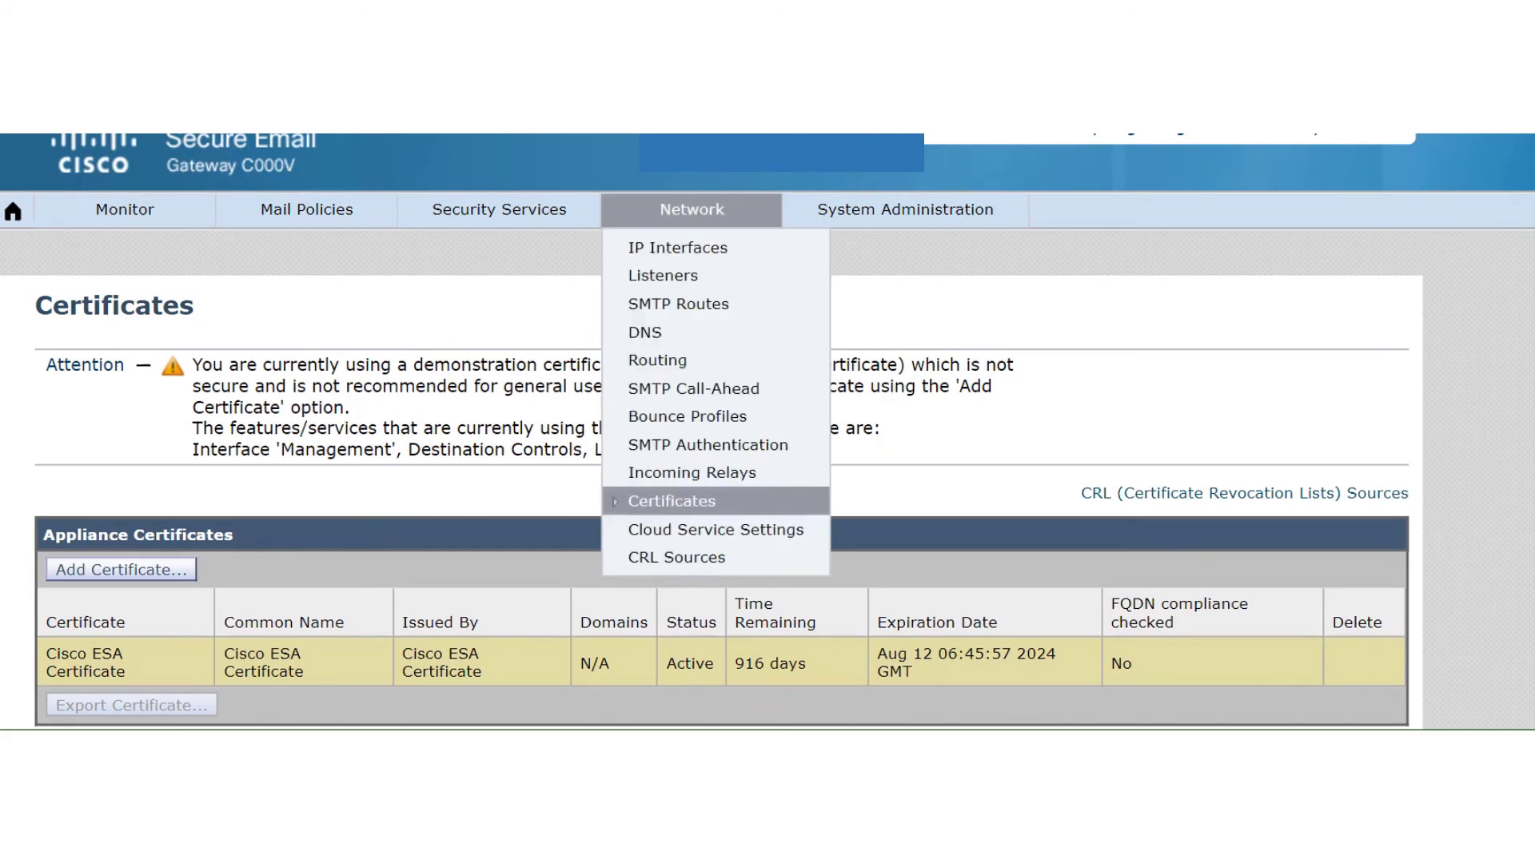
left_click(671, 502)
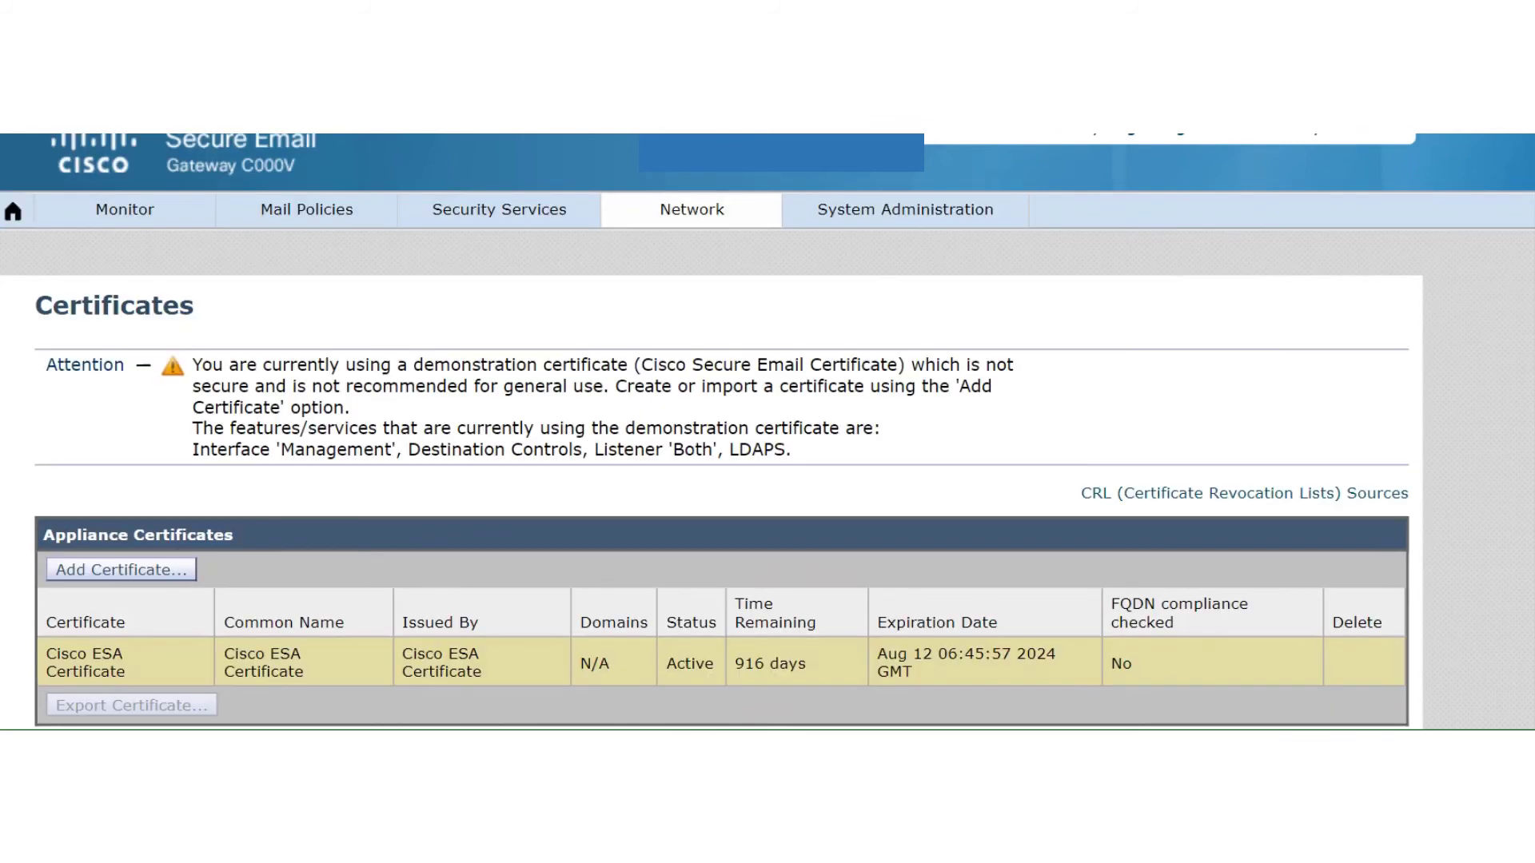
mouse_move(125, 209)
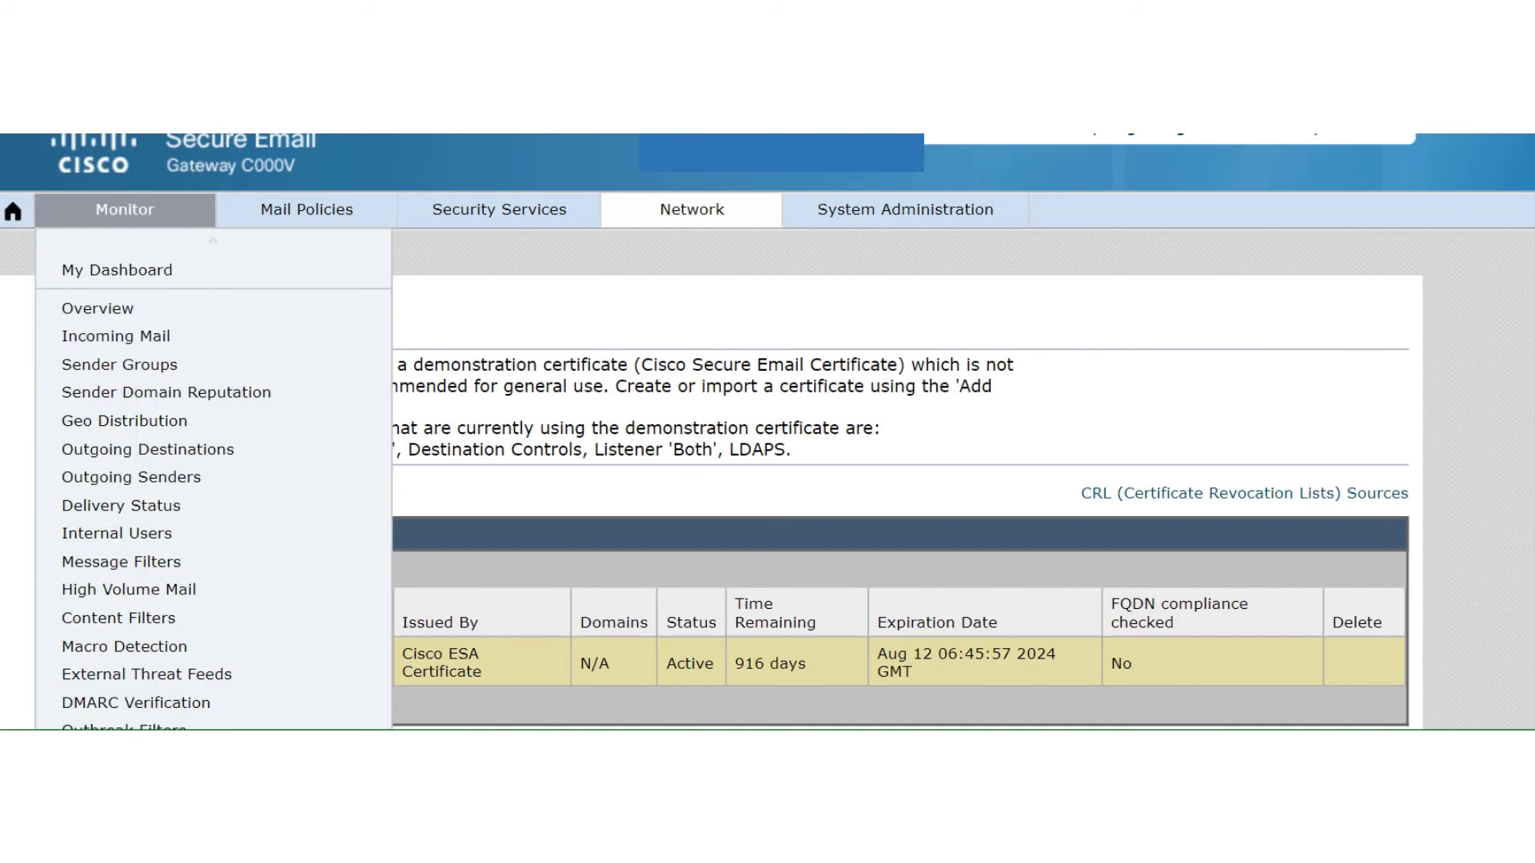
mouse_move(498, 210)
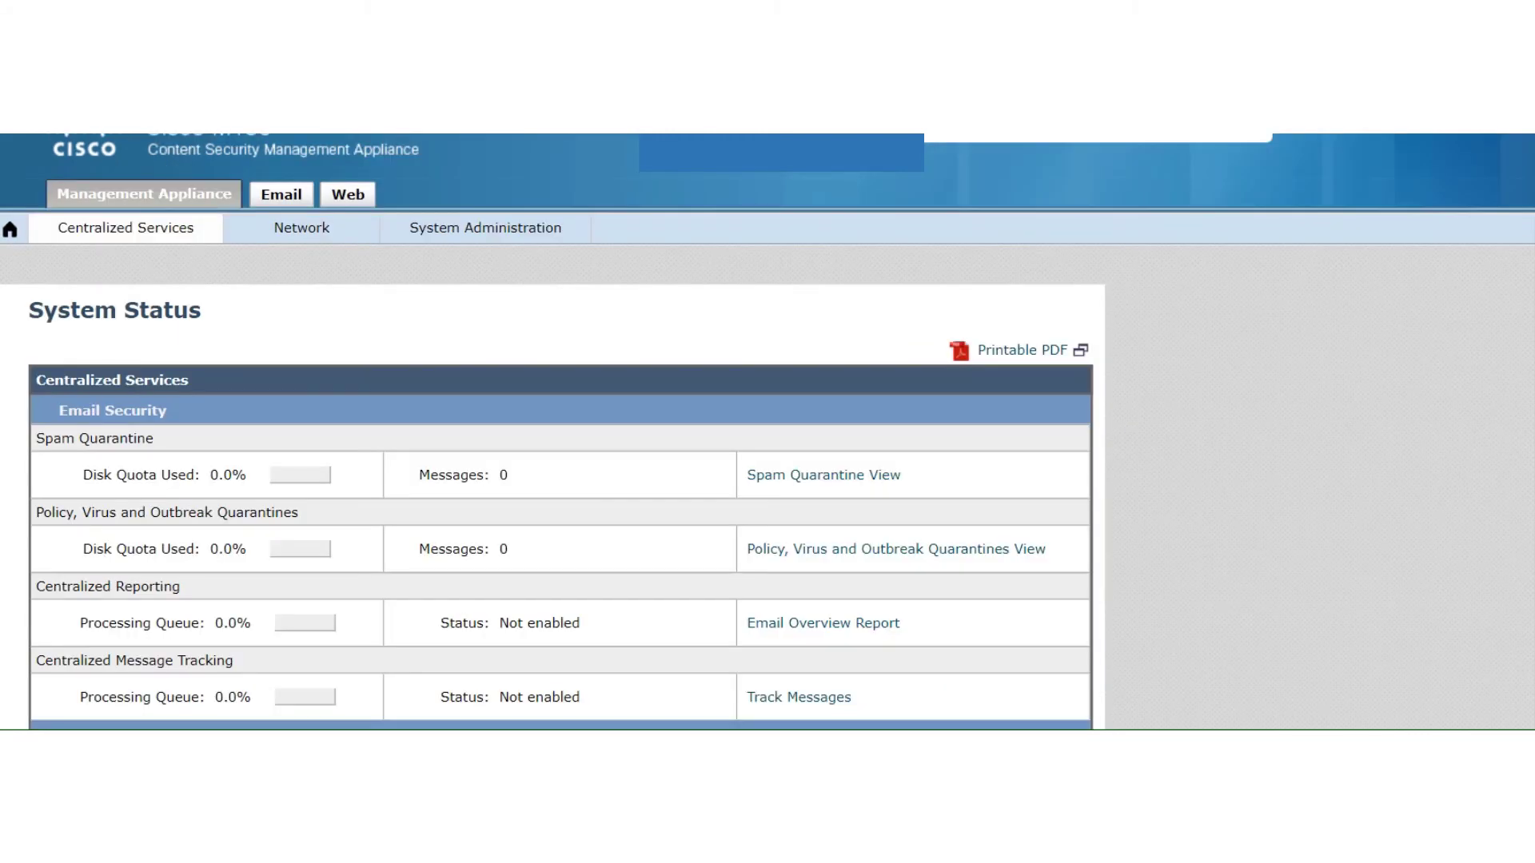
mouse_move(302, 229)
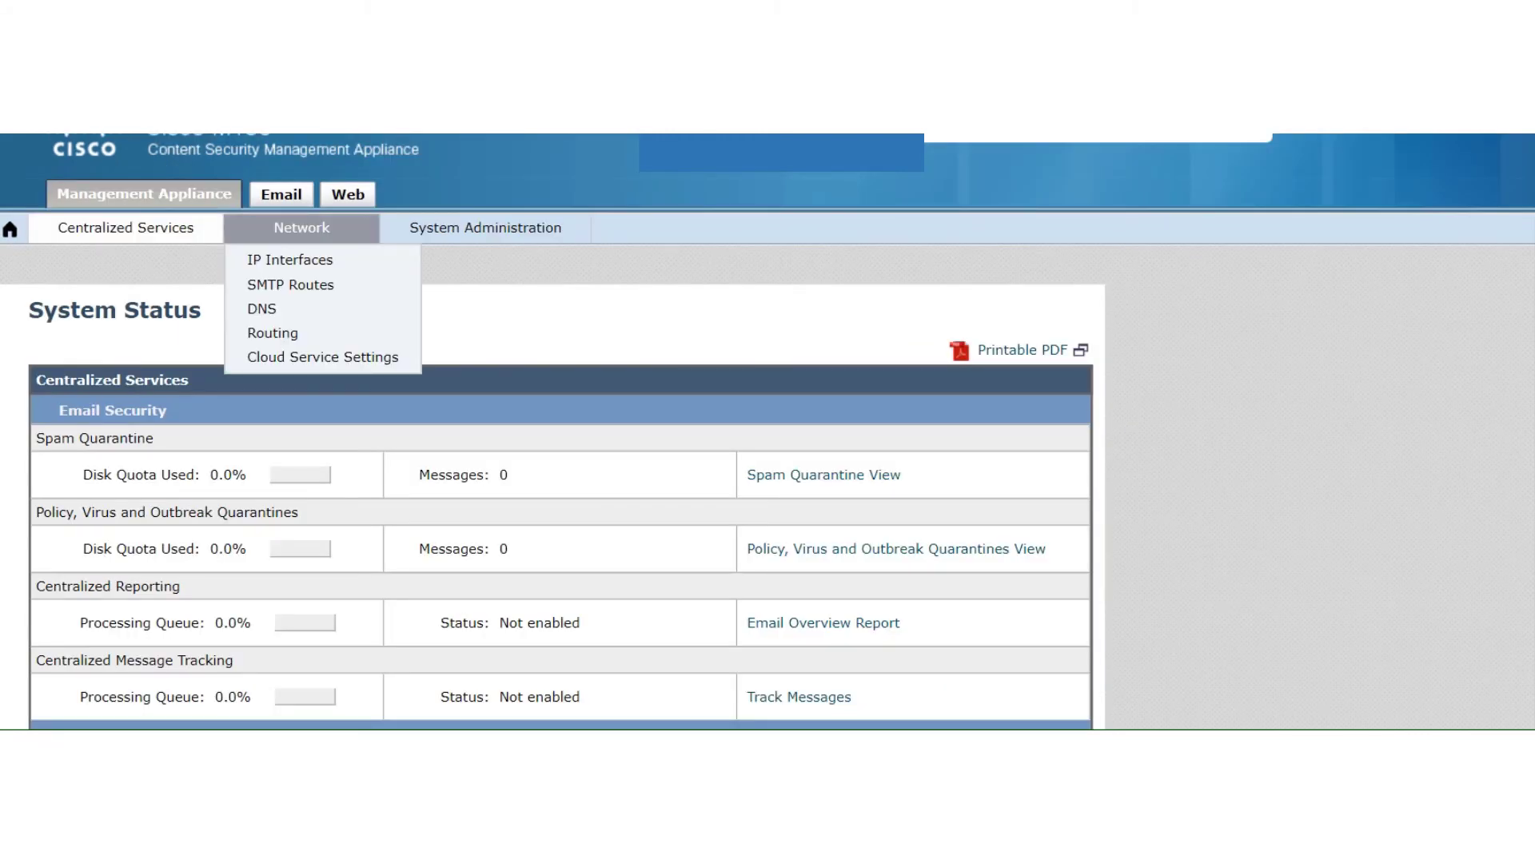